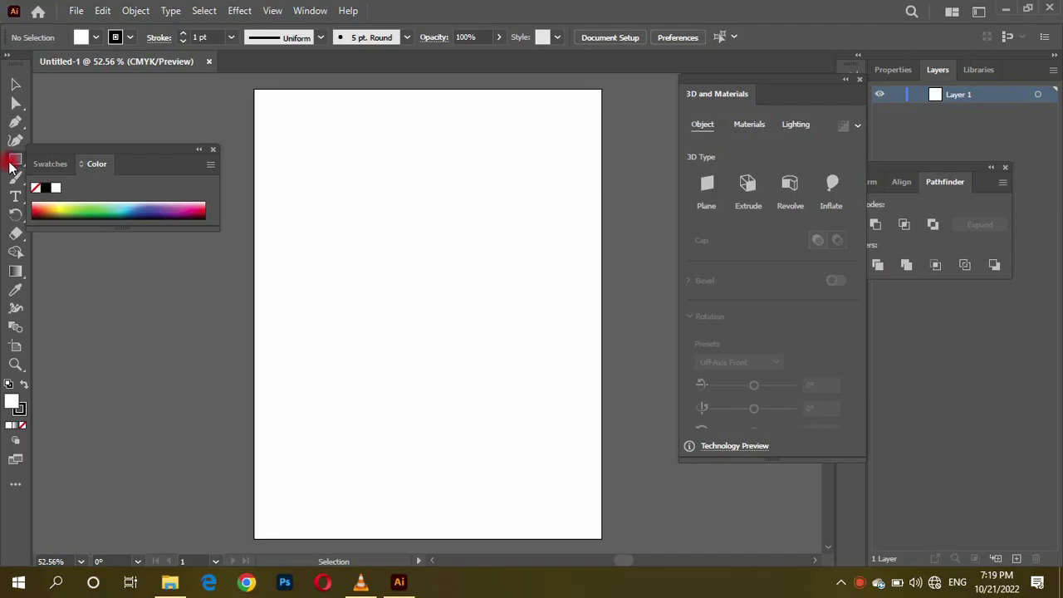
Step: Draw a three-point star as a triangle and move it to the right
drag(11, 166, 83, 213)
key(Down)
key(Down)
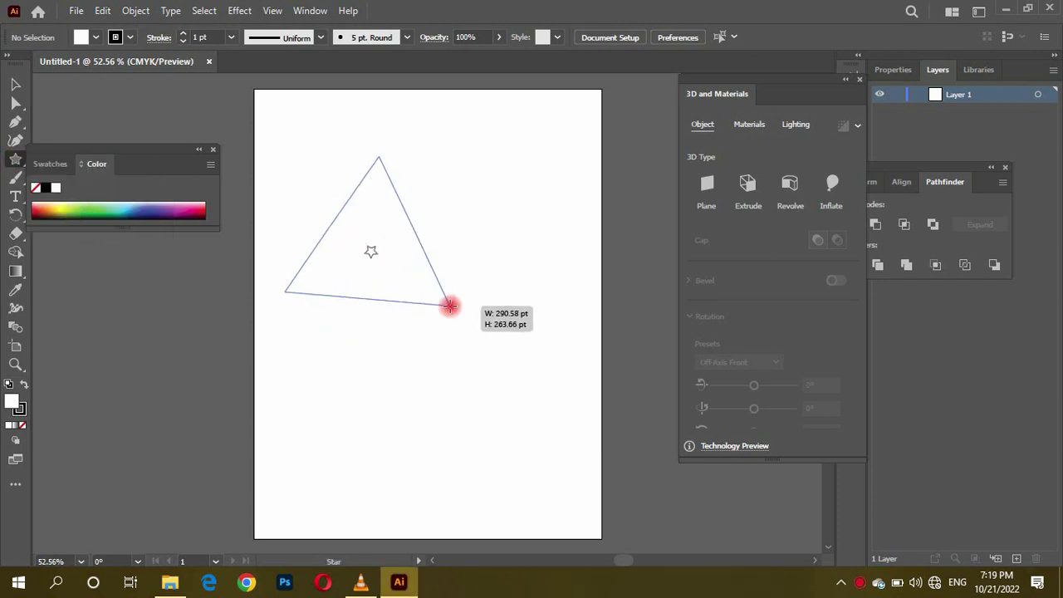
drag(445, 301, 451, 291)
click(15, 84)
mouse_move(408, 236)
mouse_down()
mouse_move(465, 235)
mouse_move(434, 240)
mouse_up()
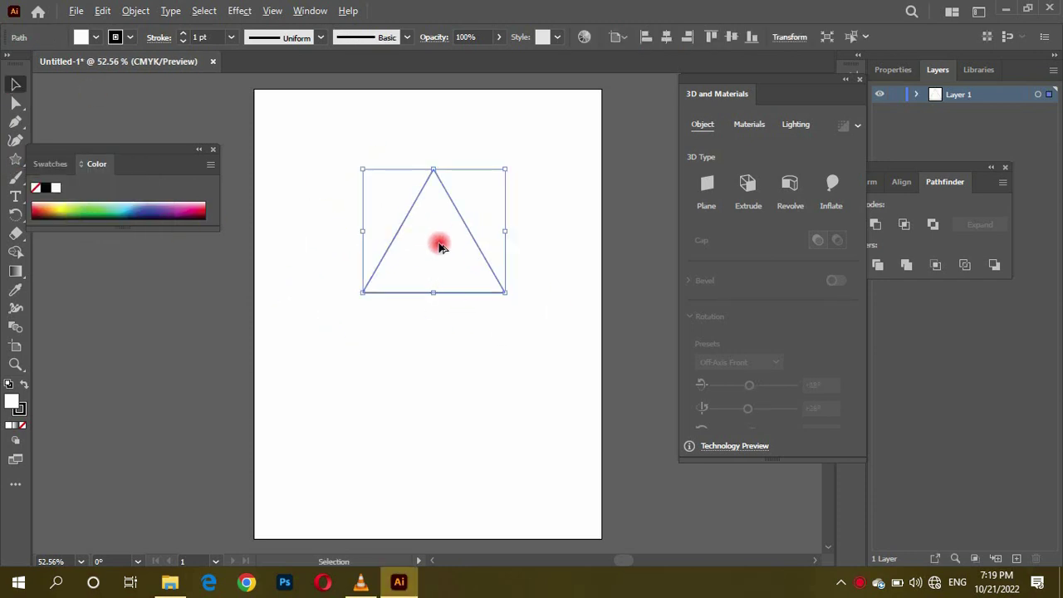
Step: Reflect a horizontal copy of the triangle and drag it beneath to form a diamond
right_click(432, 208)
click(640, 387)
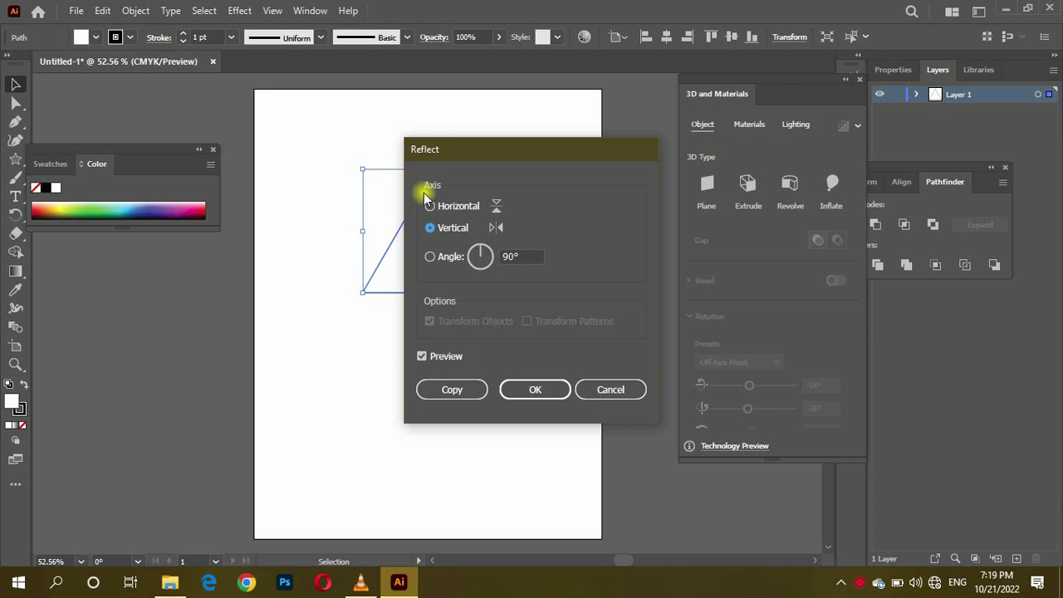
click(459, 391)
drag(430, 203, 433, 332)
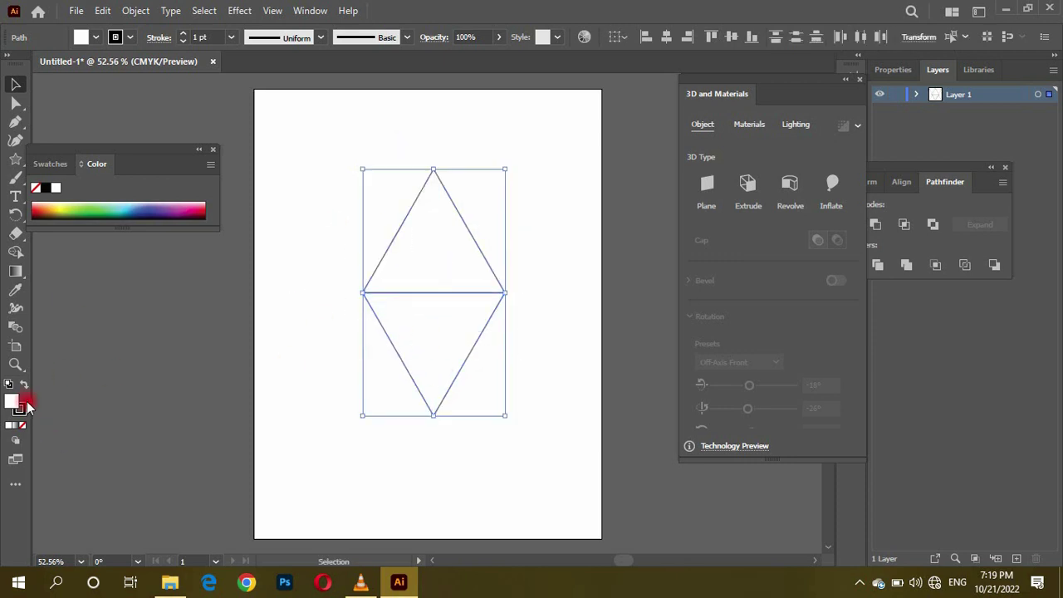
Step: Stretch the lower triangle into a long spoke, shrink it, and fill it light grey
click(432, 406)
drag(432, 407, 438, 538)
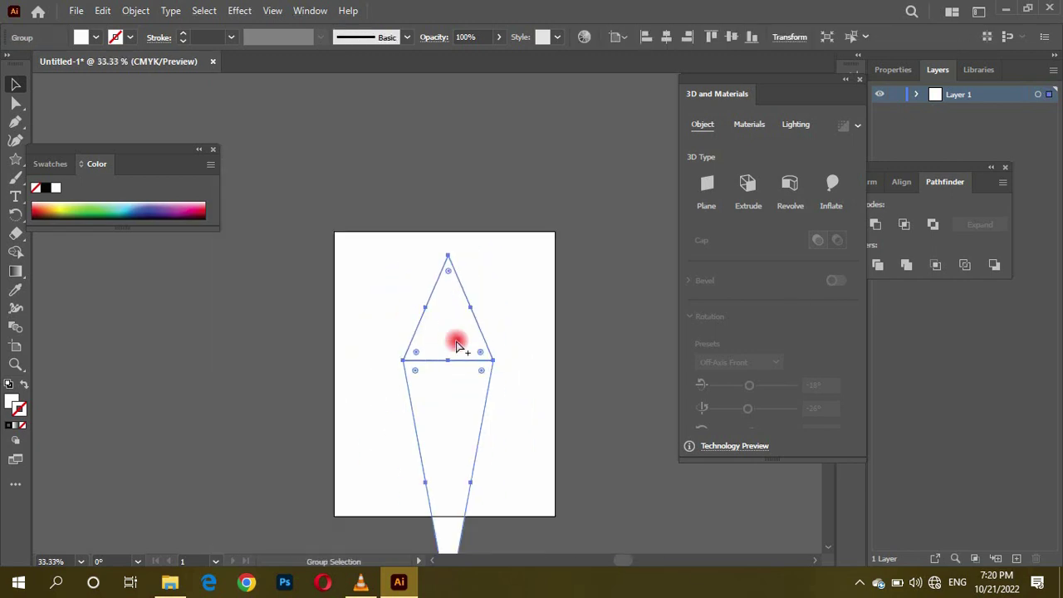
drag(486, 407, 460, 403)
scroll(460, 403, up, 4)
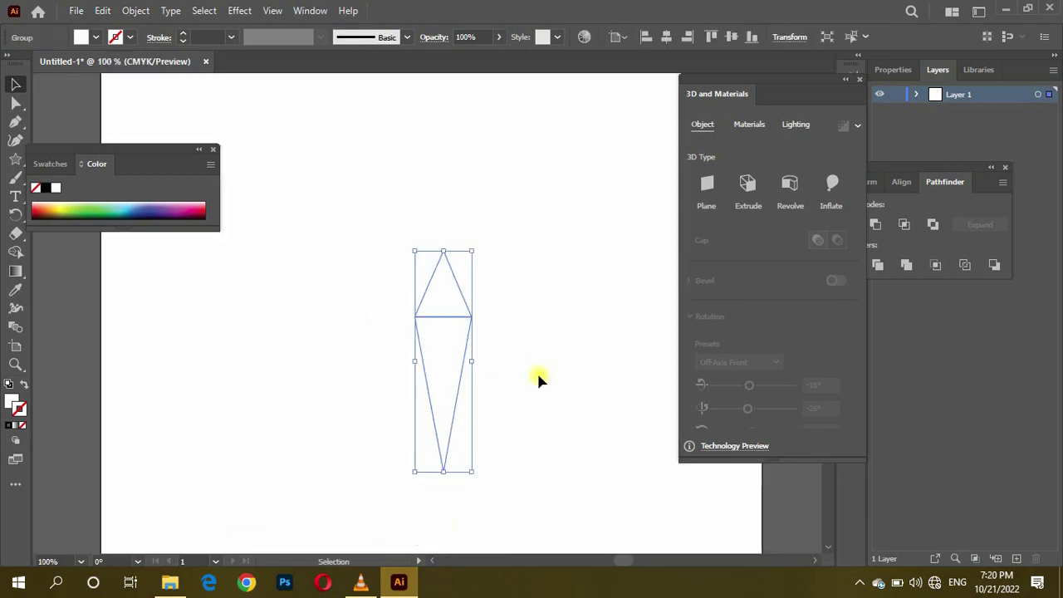
double_click(17, 406)
click(415, 352)
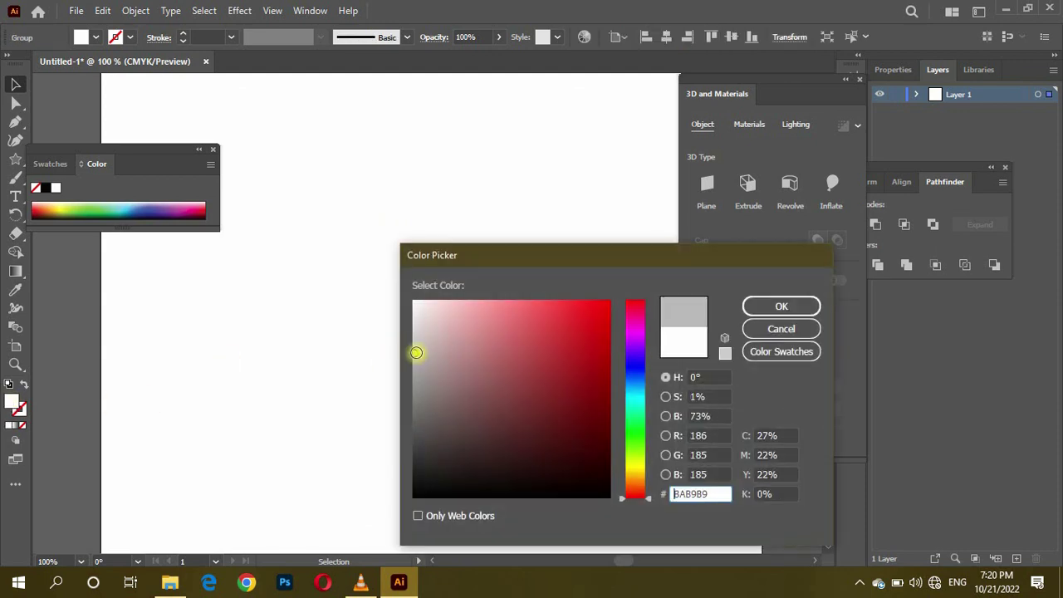
click(746, 306)
Step: Draw a circle above the spoke and centre the circles horizontally and vertically
drag(12, 167, 88, 189)
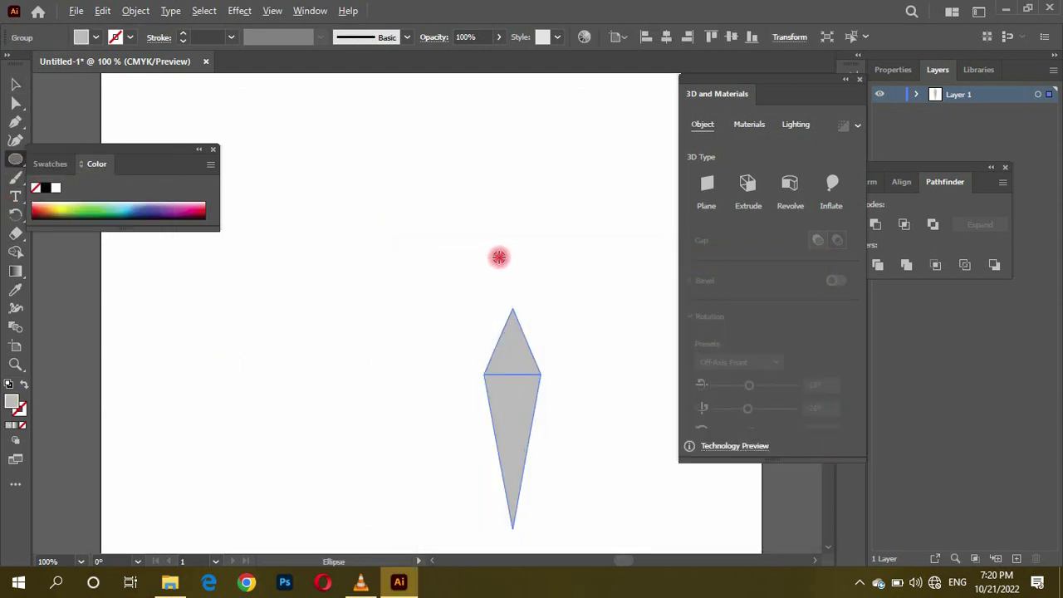
drag(473, 198, 517, 237)
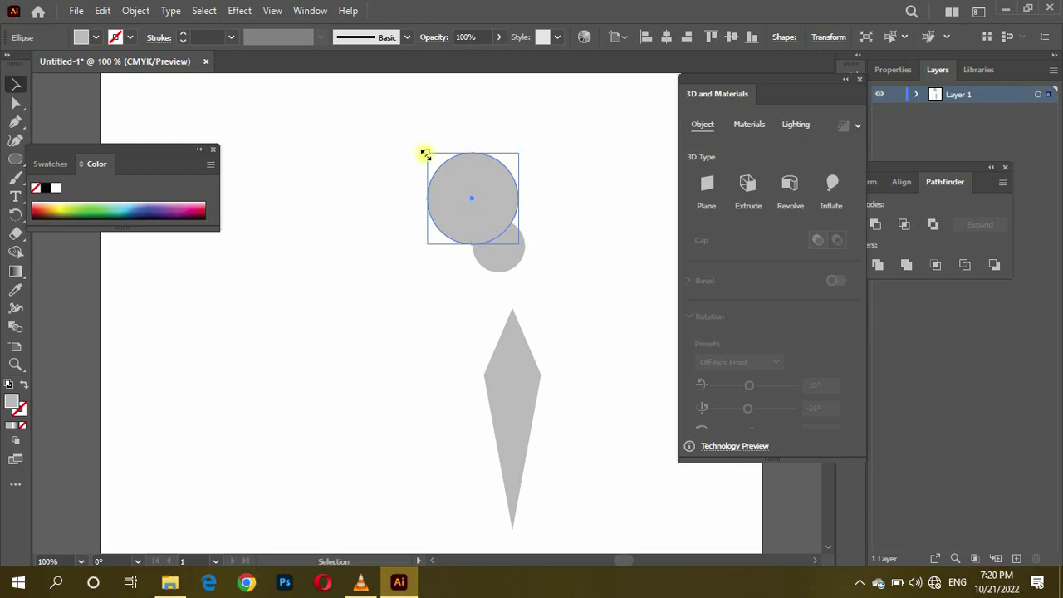
click(621, 44)
click(475, 83)
click(577, 95)
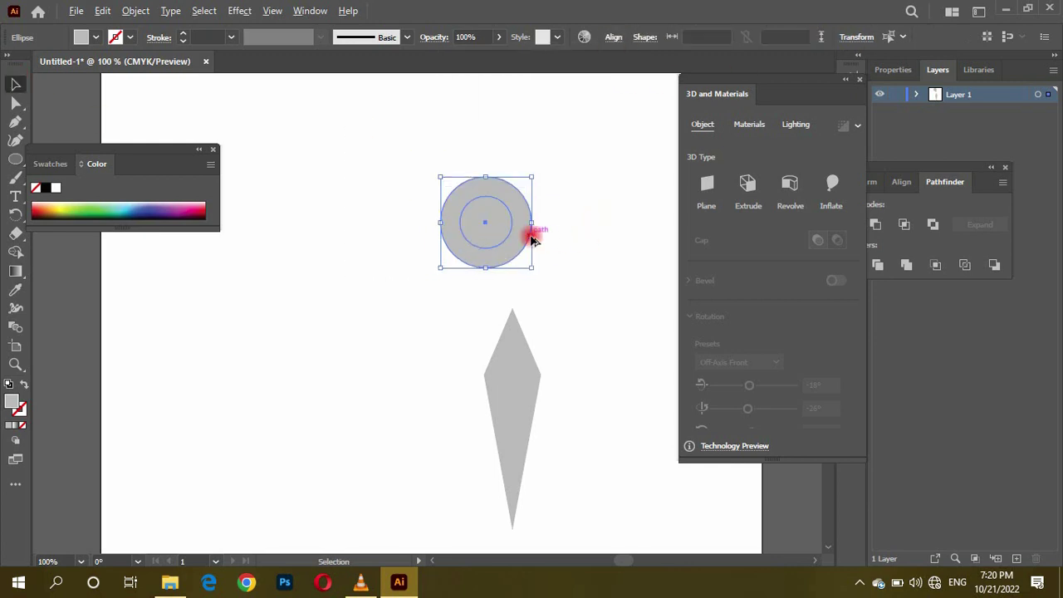
scroll(532, 236, up, 1)
click(477, 214)
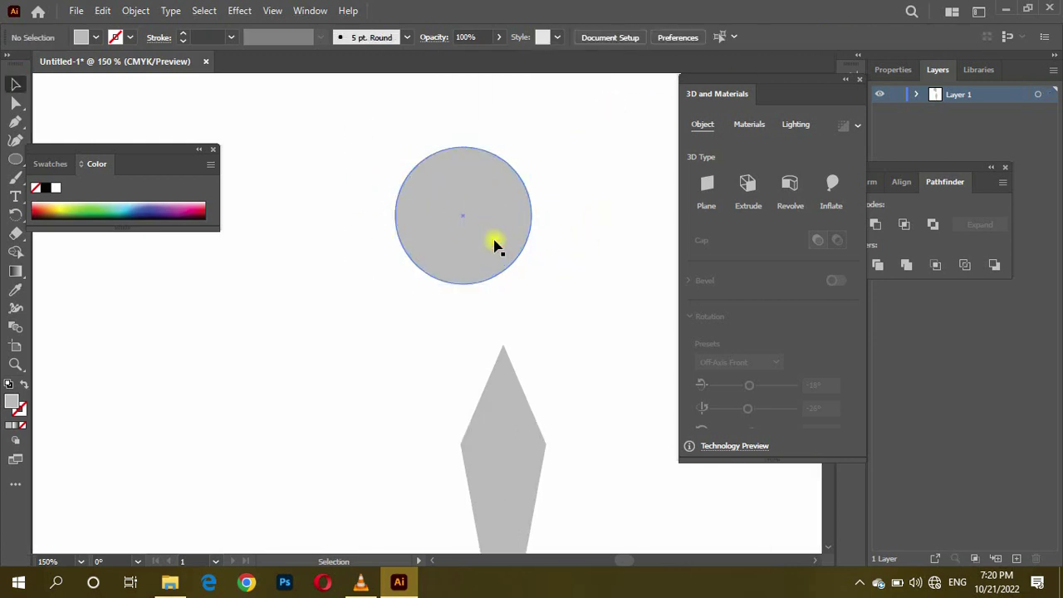
Step: Add an inner circle to the hub and merge its ring regions with Shape Builder
mouse_move(499, 245)
mouse_down()
mouse_move(573, 265)
mouse_move(490, 216)
mouse_up()
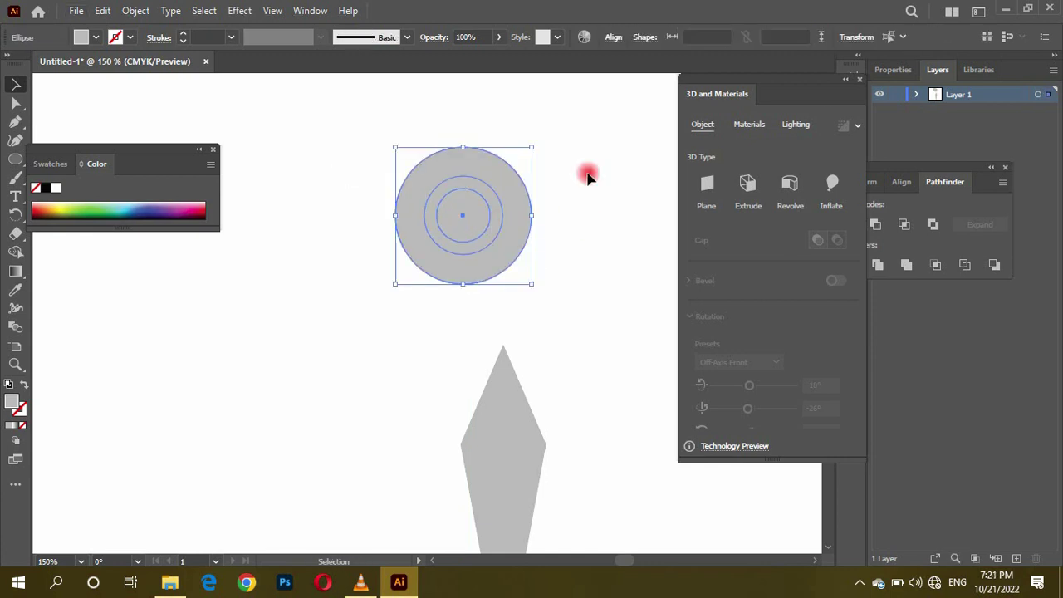
click(613, 38)
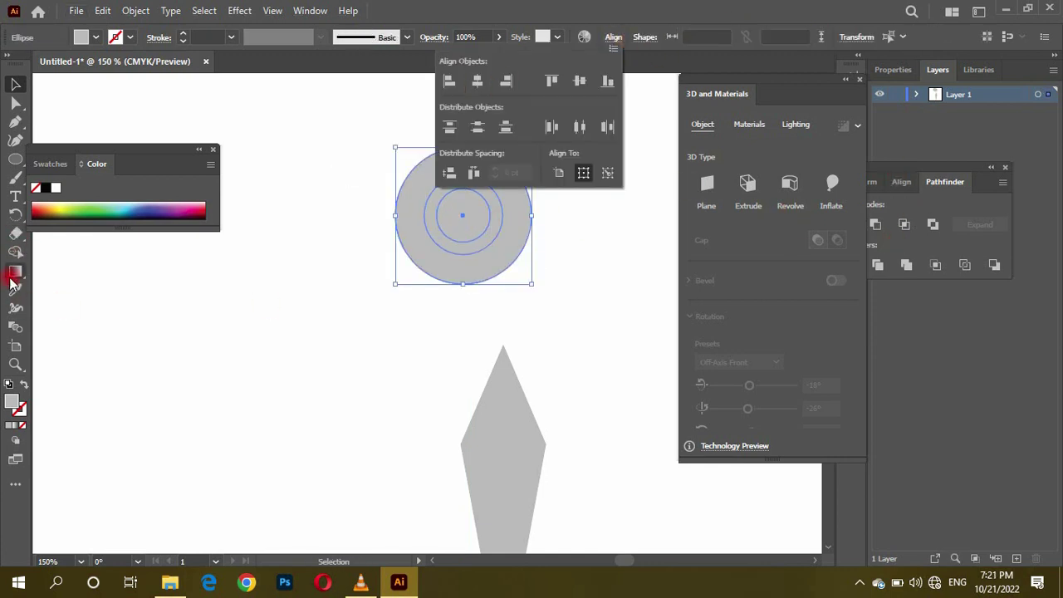
click(419, 224)
key(shift+m)
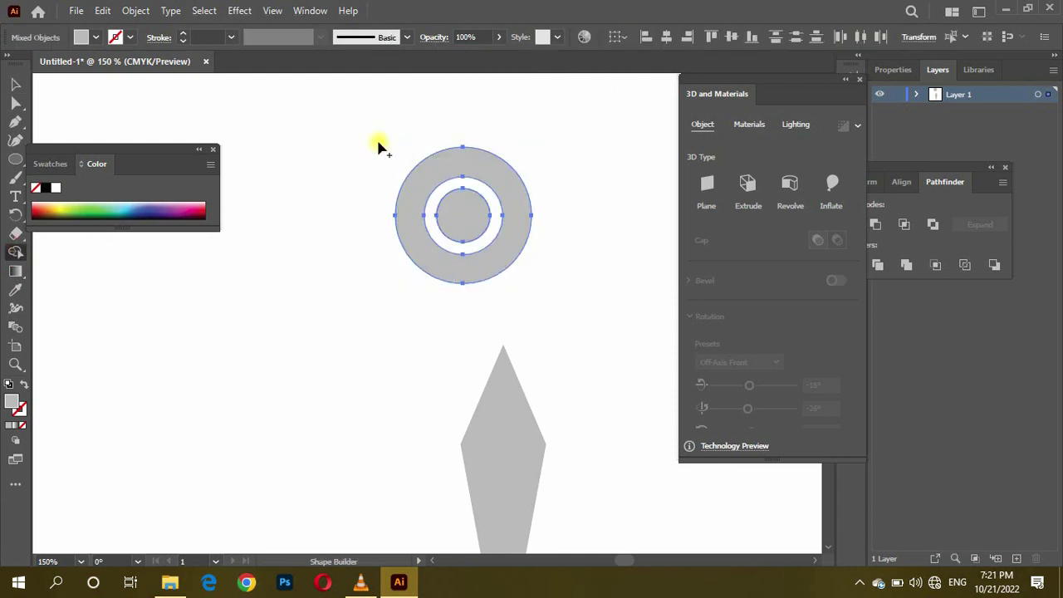
scroll(509, 214, up, 1)
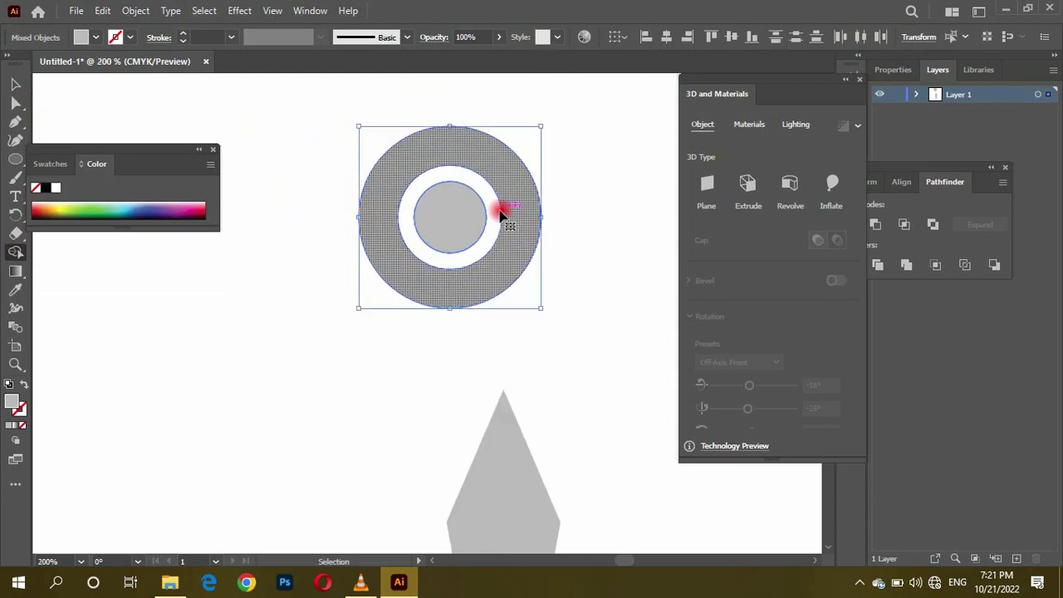
click(502, 215)
click(479, 186)
Step: Move the merged hub onto the spoke's top point
click(15, 84)
scroll(441, 201, down, 2)
drag(403, 211, 421, 241)
click(405, 366)
click(15, 214)
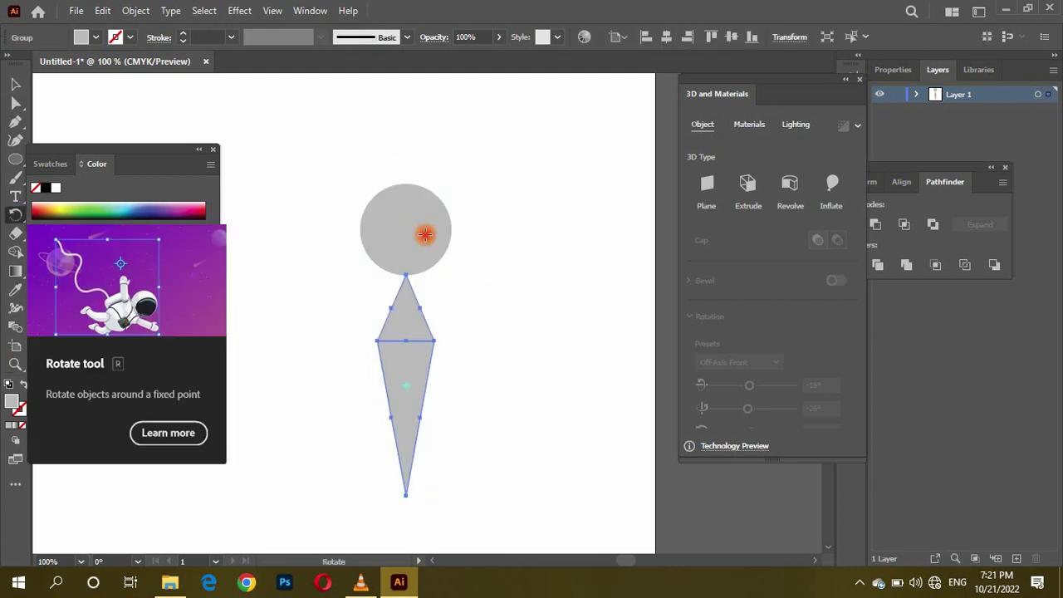
scroll(410, 224, up, 2)
alt+click(405, 227)
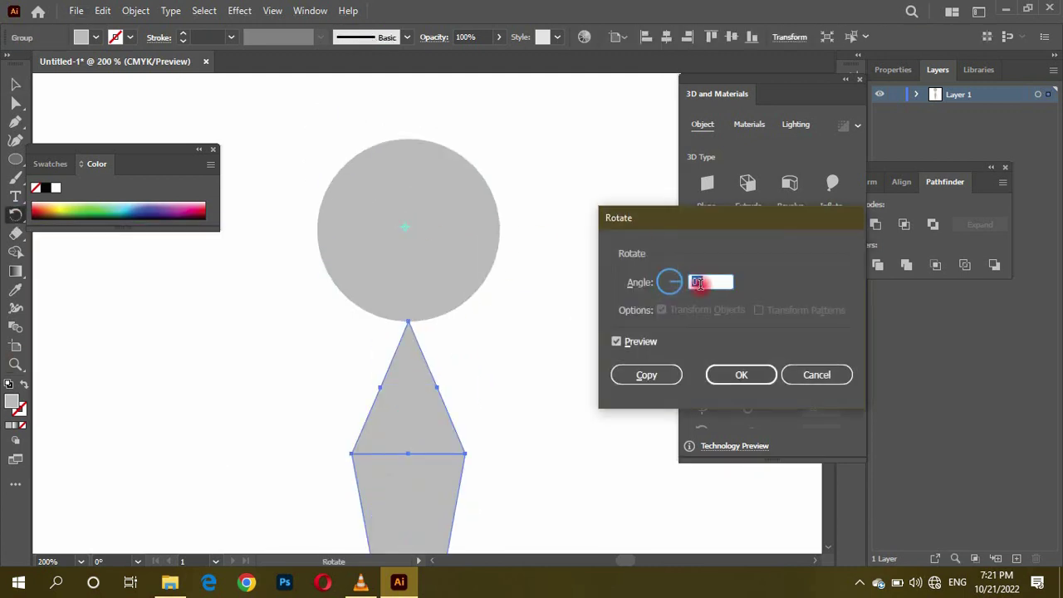
click(671, 367)
scroll(380, 355, down, 2)
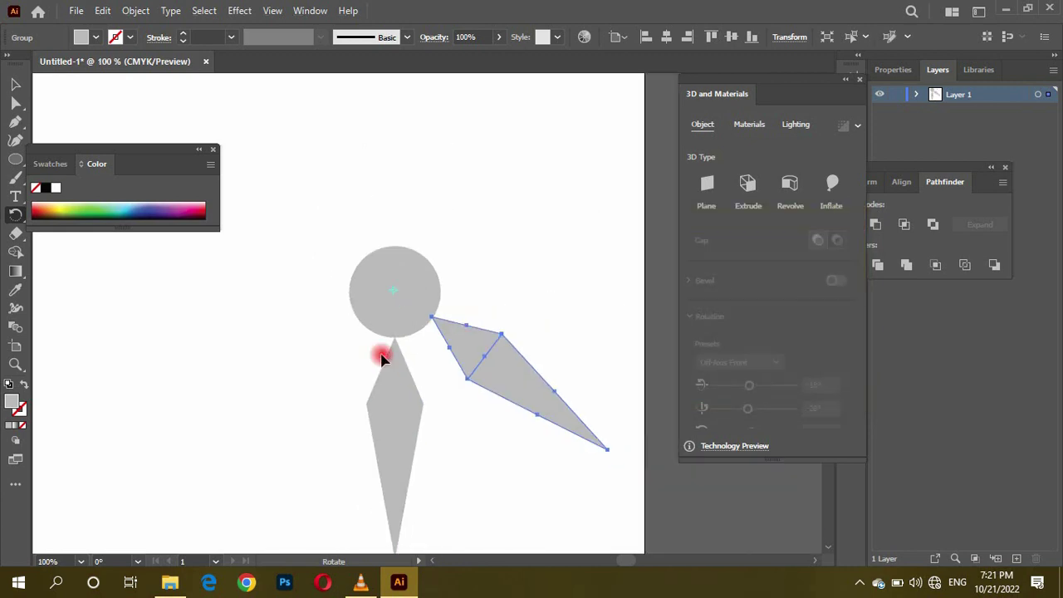
key(ctrl+d)
key(ctrl+d)
key(ctrl+d)
key(ctrl+d)
key(ctrl+z)
key(ctrl+z)
key(ctrl+z)
key(ctrl+z)
scroll(403, 298, up, 3)
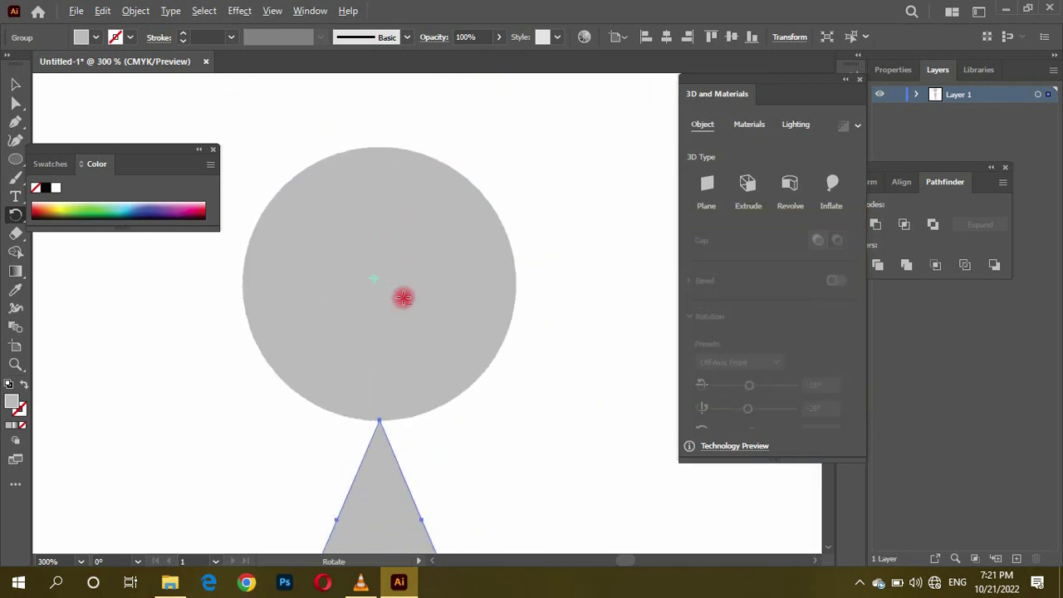
click(393, 289)
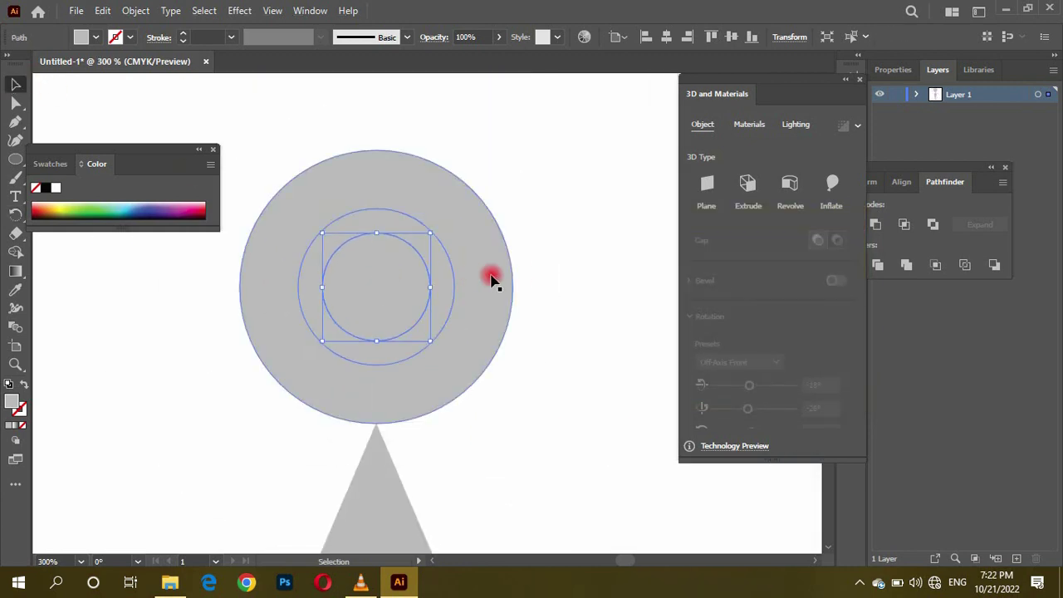
click(395, 479)
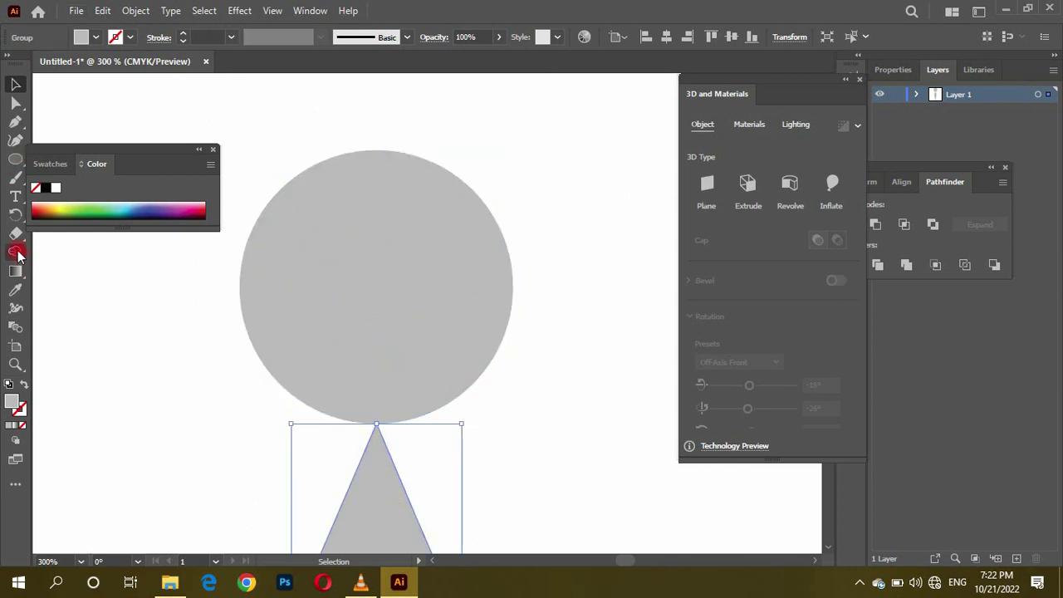
alt+click(373, 284)
click(647, 374)
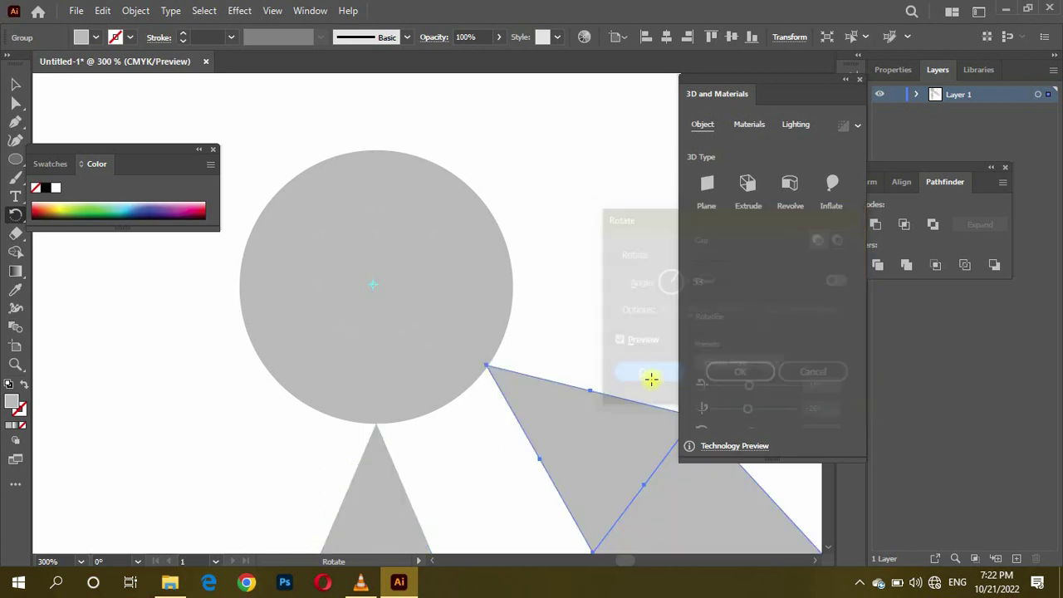
key(ctrl+d)
key(ctrl+d)
key(ctrl+d)
key(ctrl+d)
key(ctrl+d)
scroll(546, 350, down, 2)
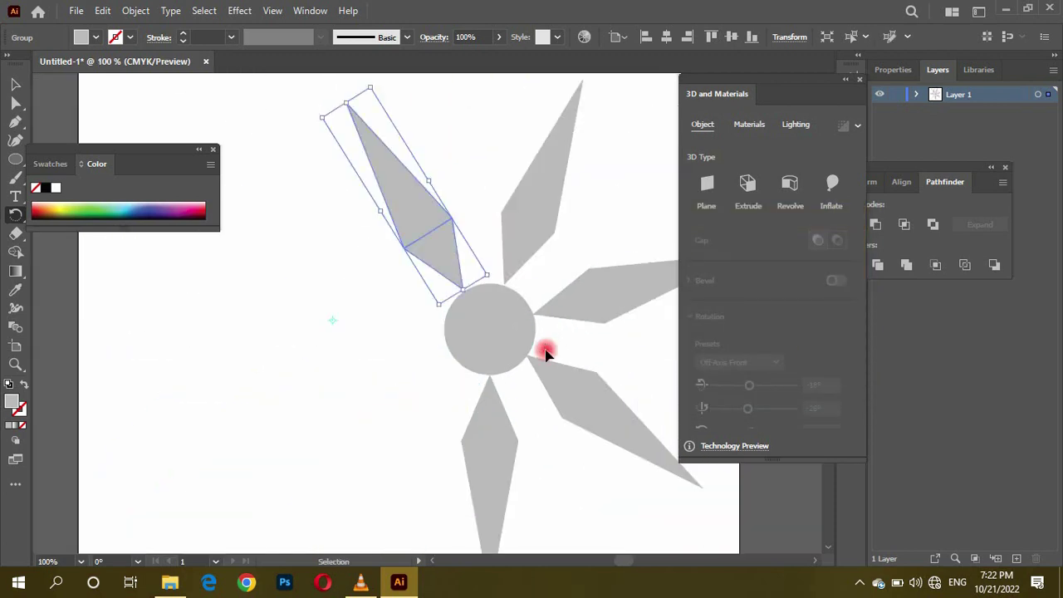
key(ctrl+z)
key(ctrl+z)
key(ctrl+z)
scroll(567, 392, up, 1)
scroll(567, 392, up, 1)
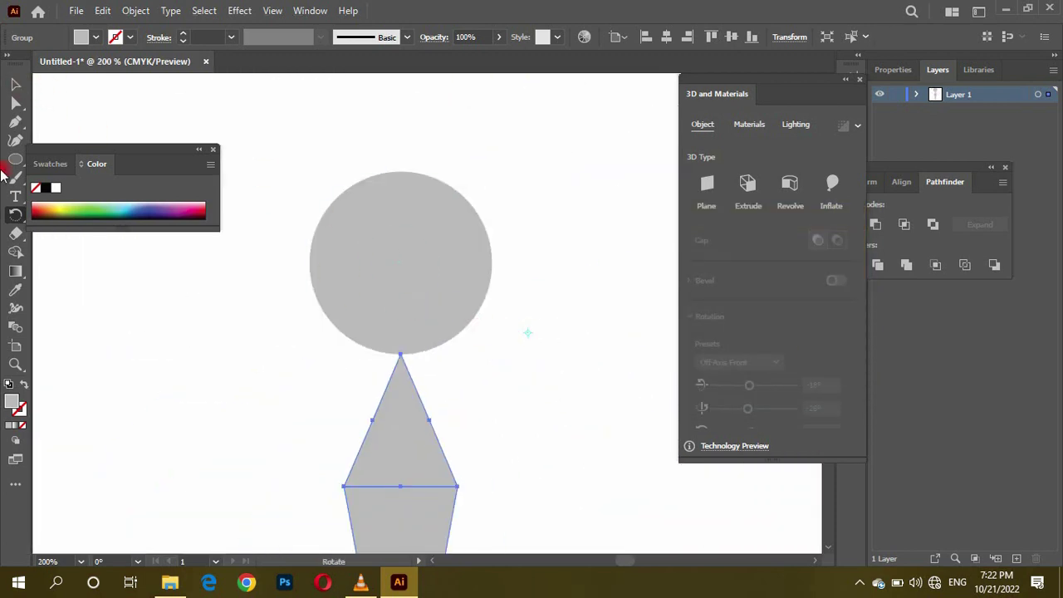
Step: Draw a new circle beside the hub and nudge it into place
drag(520, 189, 598, 247)
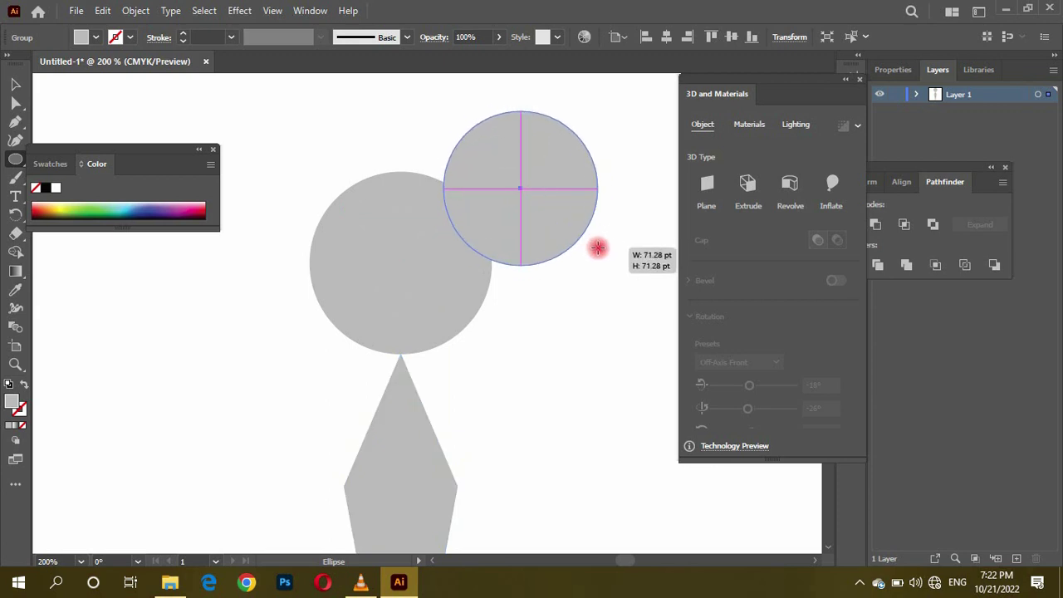
click(15, 84)
mouse_move(497, 221)
mouse_down()
mouse_move(432, 251)
mouse_move(444, 296)
mouse_up()
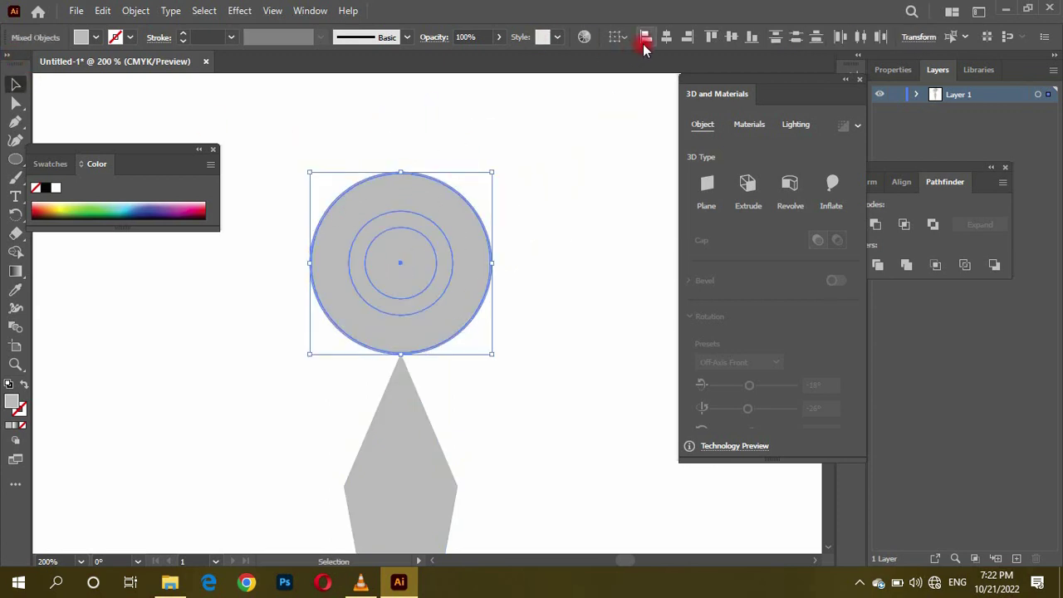
click(590, 210)
Step: Rotate-copy the spoke around the hub centre, then undo the extra copies
click(399, 474)
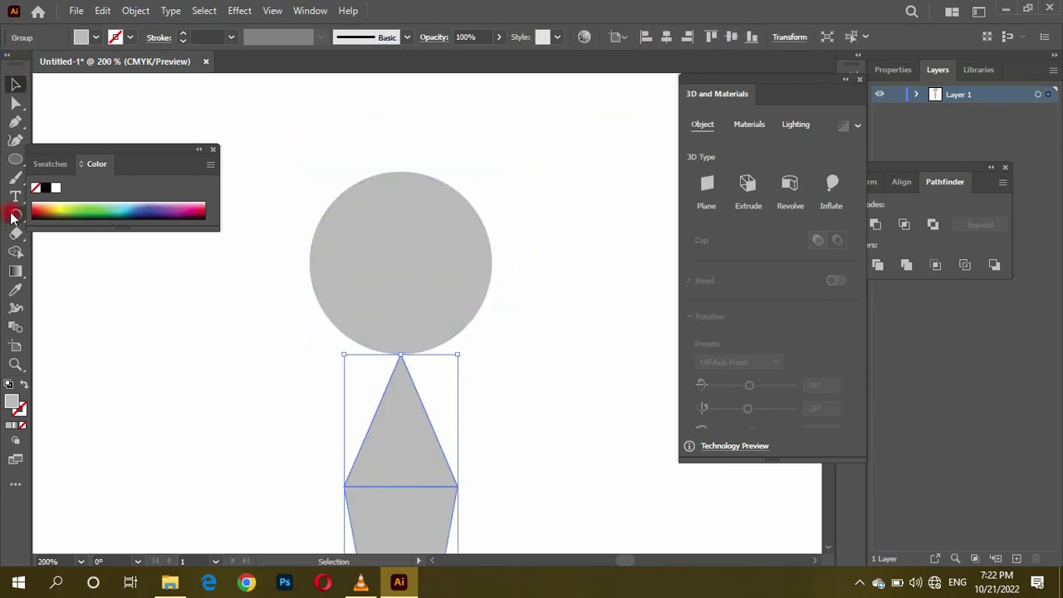
alt+click(400, 263)
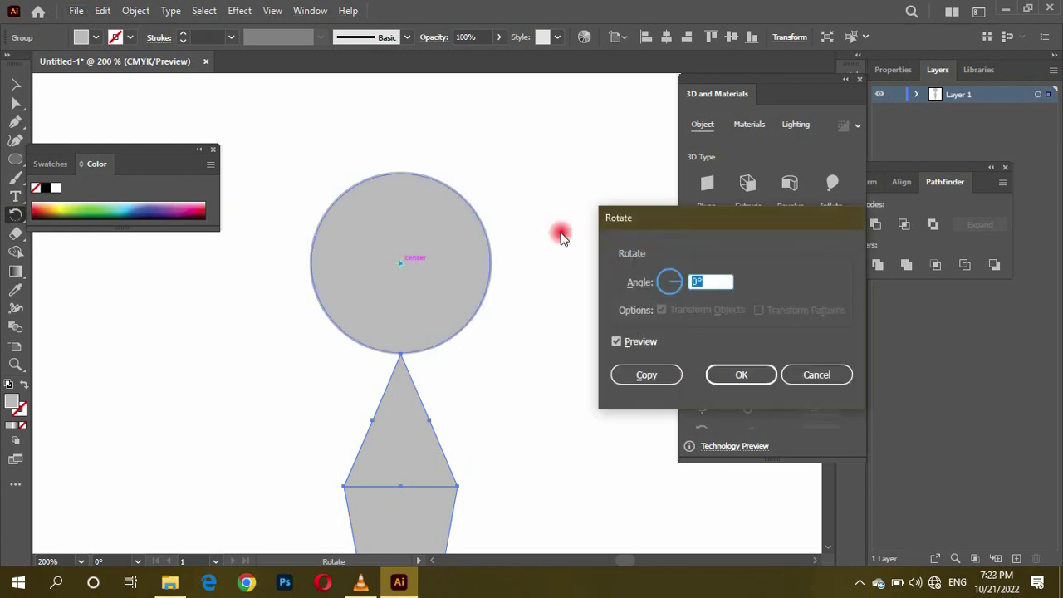
click(647, 375)
key(ctrl+minus)
key(ctrl+d)
key(ctrl+d)
key(ctrl+d)
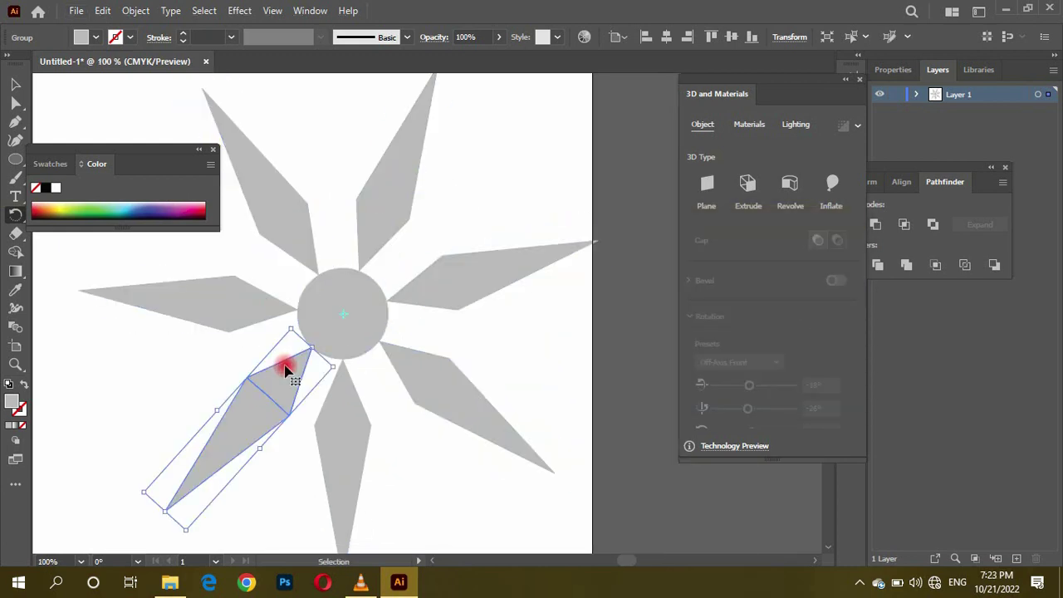
key(ctrl+z)
key(ctrl+z)
key(ctrl+z)
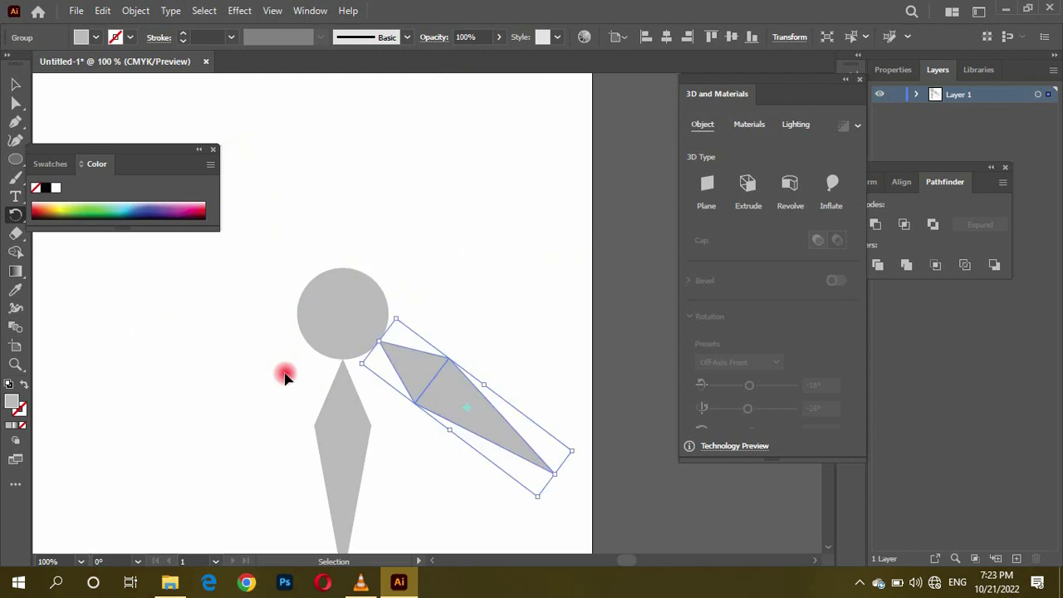
key(ctrl+z)
key(ctrl+plus)
Step: Rotate-copy the spoke 50° around the hub and repeat with Ctrl+D to complete the spokes
alt+click(339, 285)
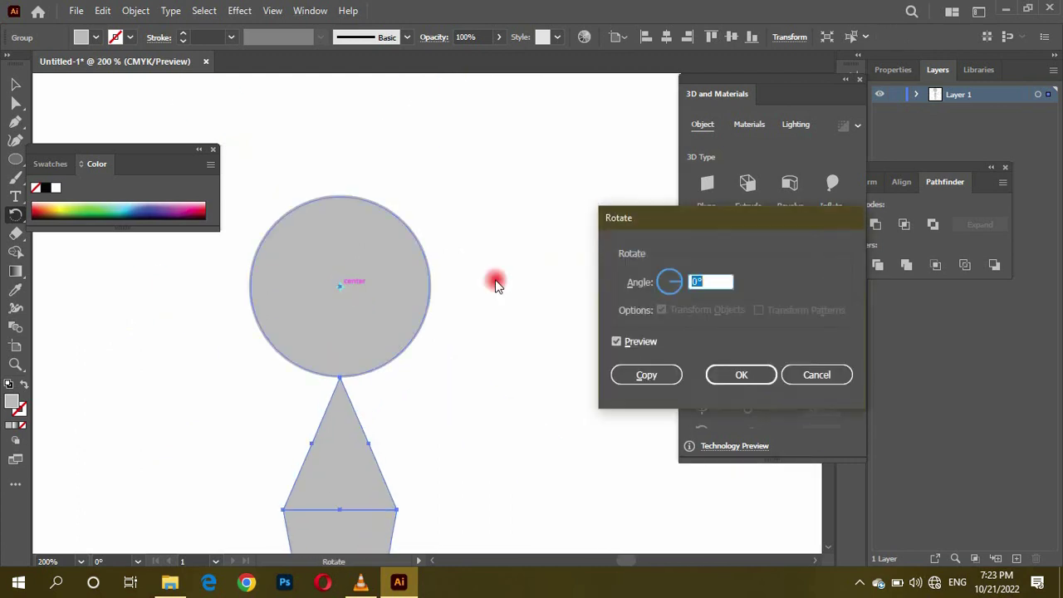
click(624, 375)
key(ctrl+d)
key(ctrl+d)
key(ctrl+d)
key(ctrl+d)
key(ctrl+d)
key(ctrl+minus)
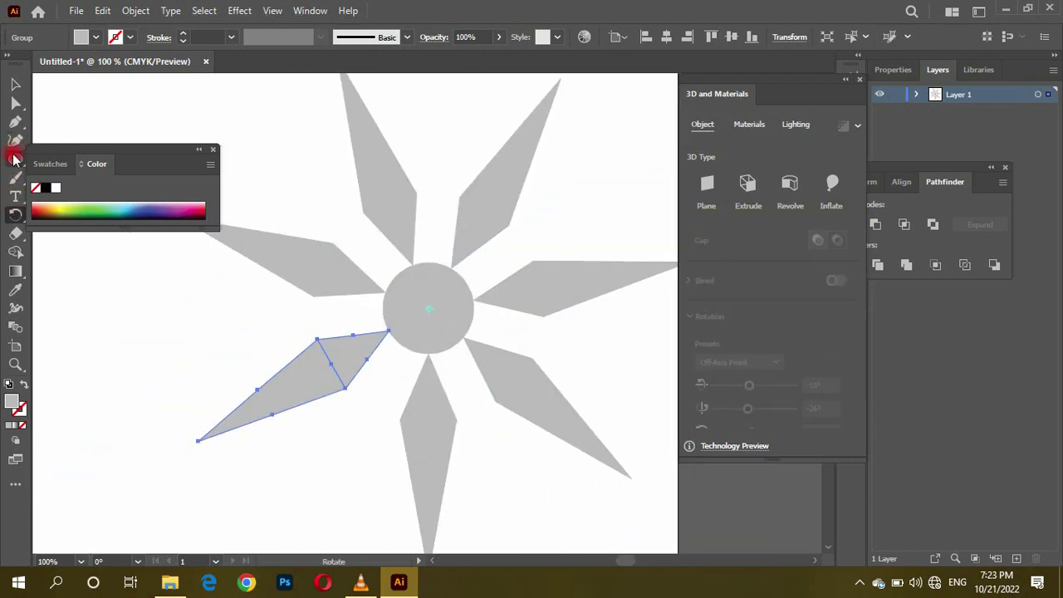
click(15, 122)
key(ctrl+plus)
key(ctrl+plus)
key(ctrl+plus)
Step: Draw a straight line from the hub's edge to between two spokes
click(422, 279)
key(ctrl+minus)
key(ctrl+minus)
key(ctrl+minus)
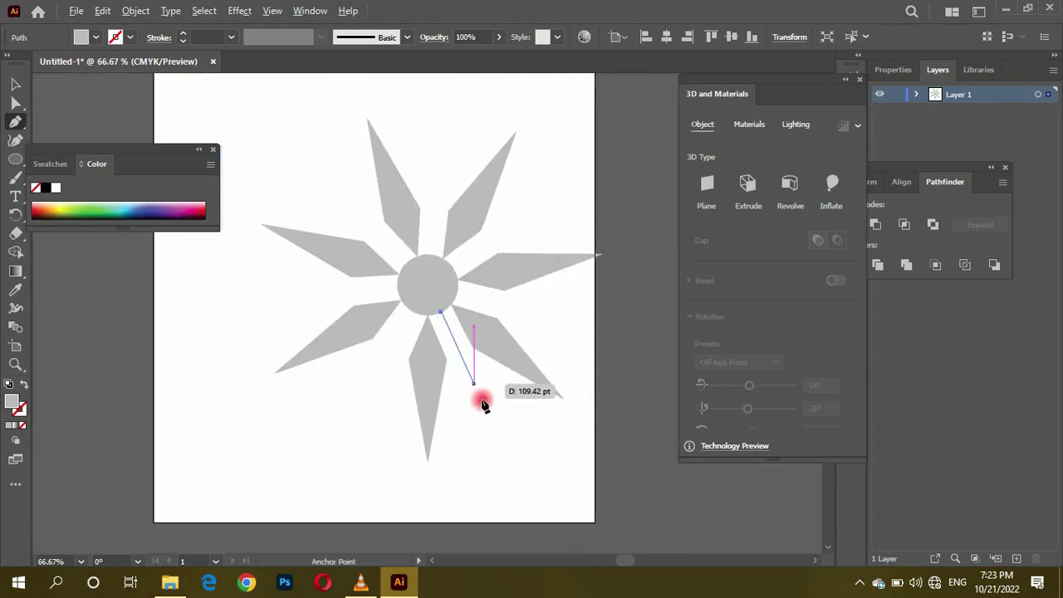
click(505, 446)
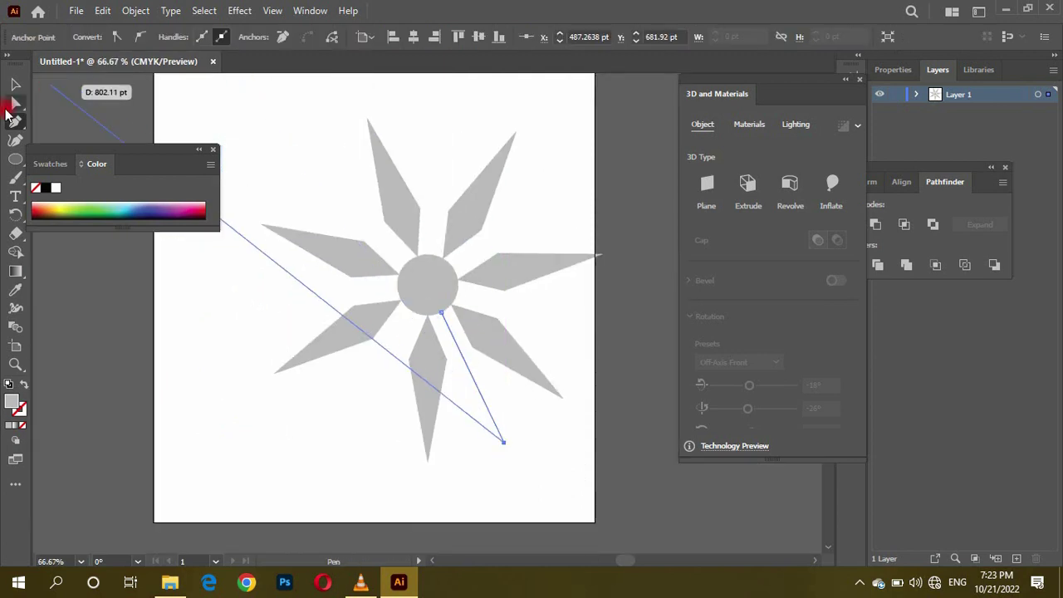
click(15, 84)
click(527, 446)
Step: Give the black line a 7 pt stroke with a symmetric pointed width profile
click(325, 42)
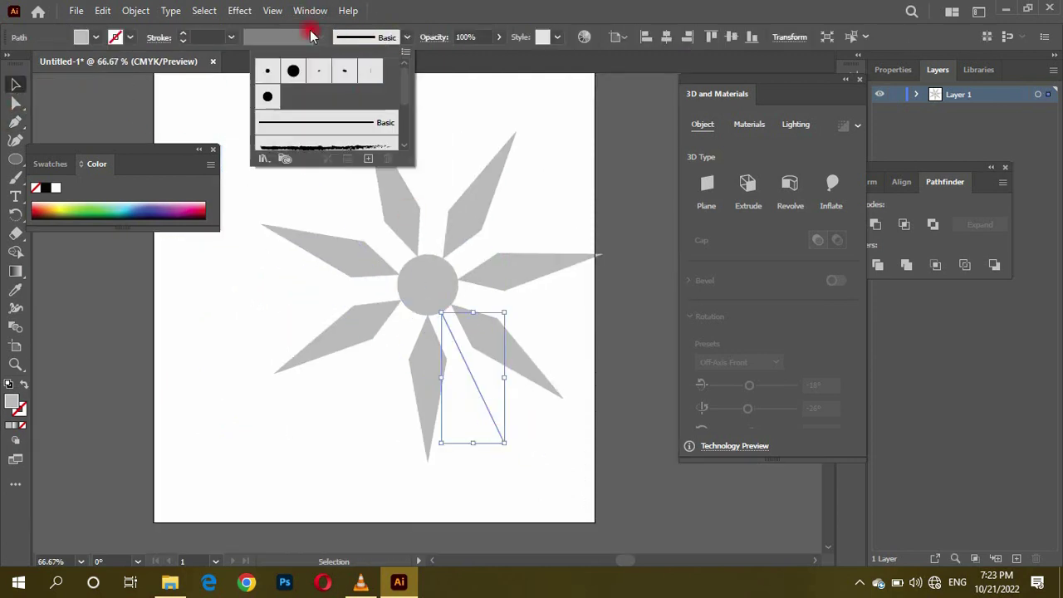
click(545, 435)
click(495, 424)
click(287, 37)
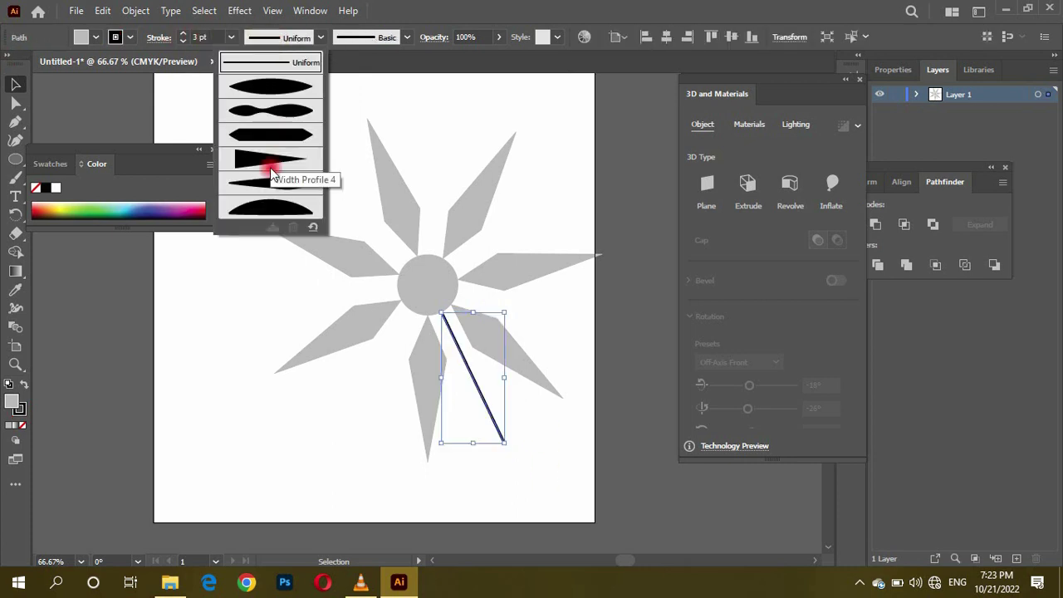
click(268, 159)
click(269, 43)
click(274, 97)
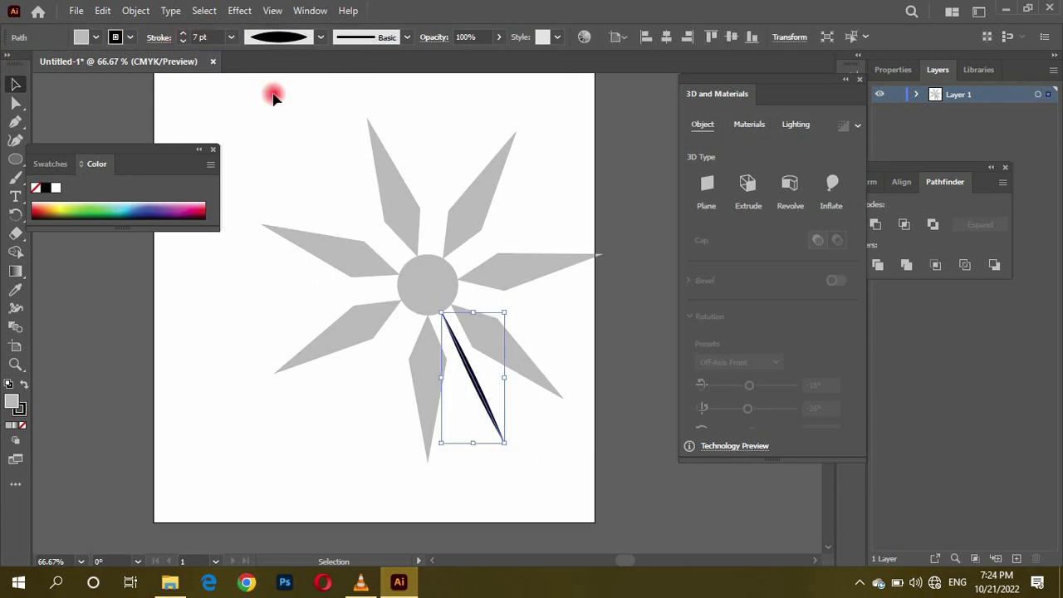
click(555, 473)
alt+scroll(481, 445, up, 5)
alt+scroll(378, 340, down, 5)
Step: Rotate-copy the tapered line 50° around the hub and repeat for the remaining gaps
click(406, 339)
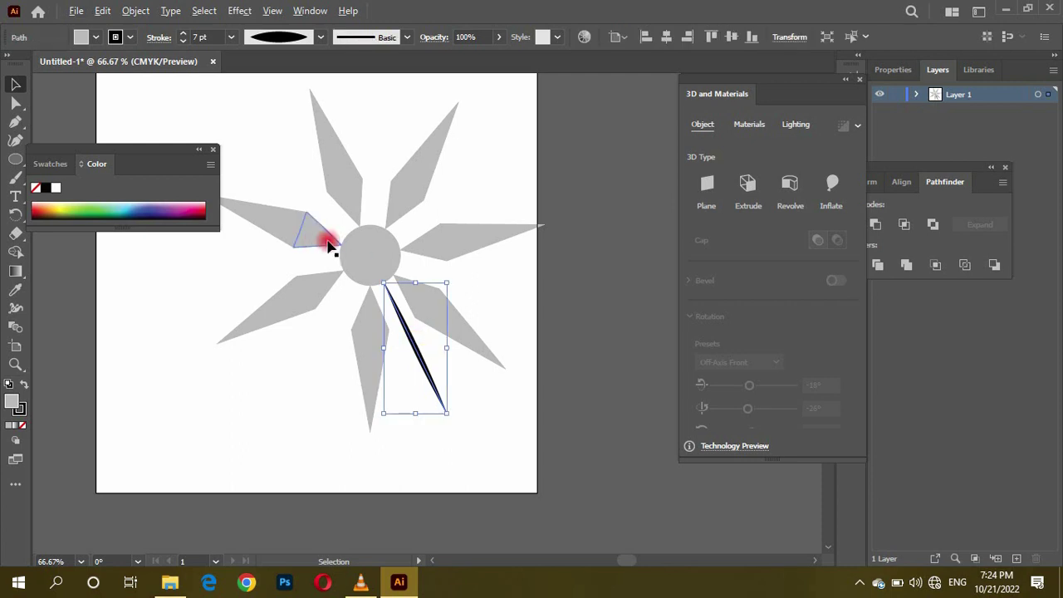
click(14, 216)
alt+scroll(376, 271, up, 5)
alt+click(356, 231)
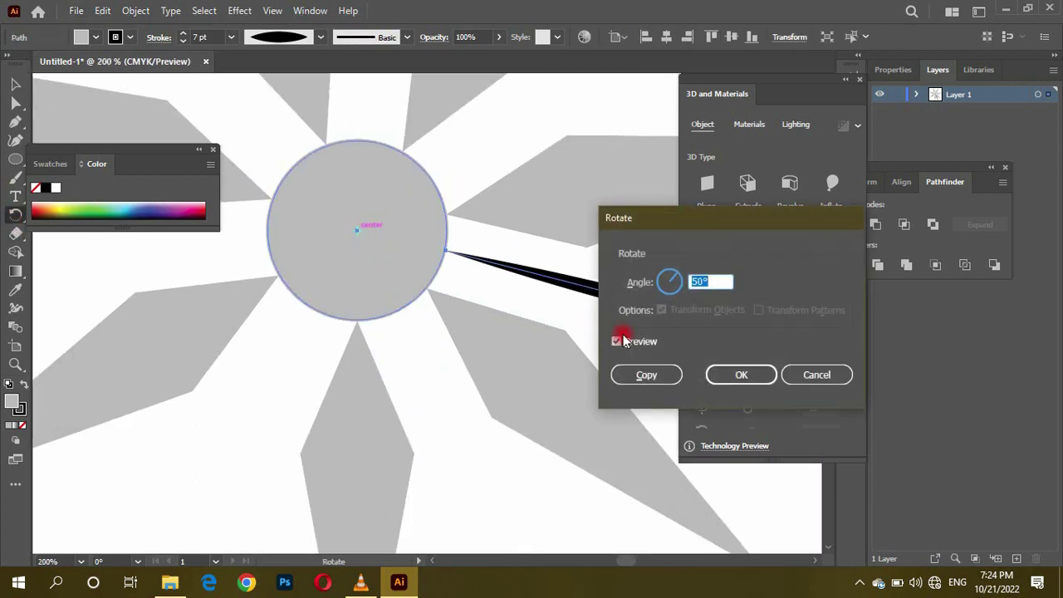
click(646, 373)
alt+scroll(381, 331, down, 4)
key(v)
key(ctrl+d)
key(ctrl+d)
scroll(308, 238, down, 2)
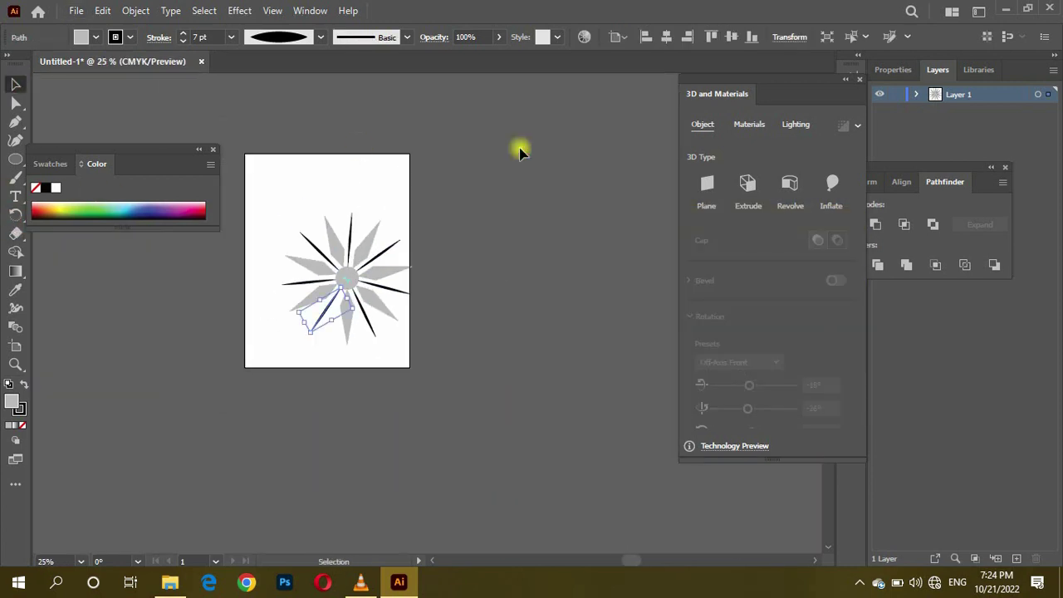
click(517, 150)
scroll(318, 243, up, 2)
Step: Draw a large grey circle left of the artboard and align it
click(212, 148)
key(l)
alt+scroll(424, 233, down, 3)
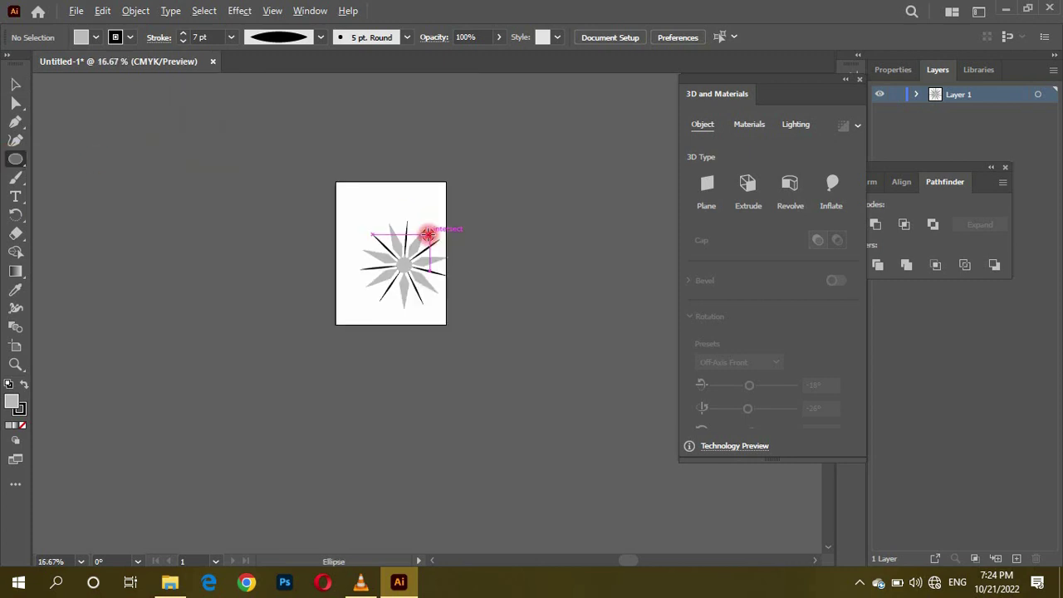
drag(153, 158, 300, 304)
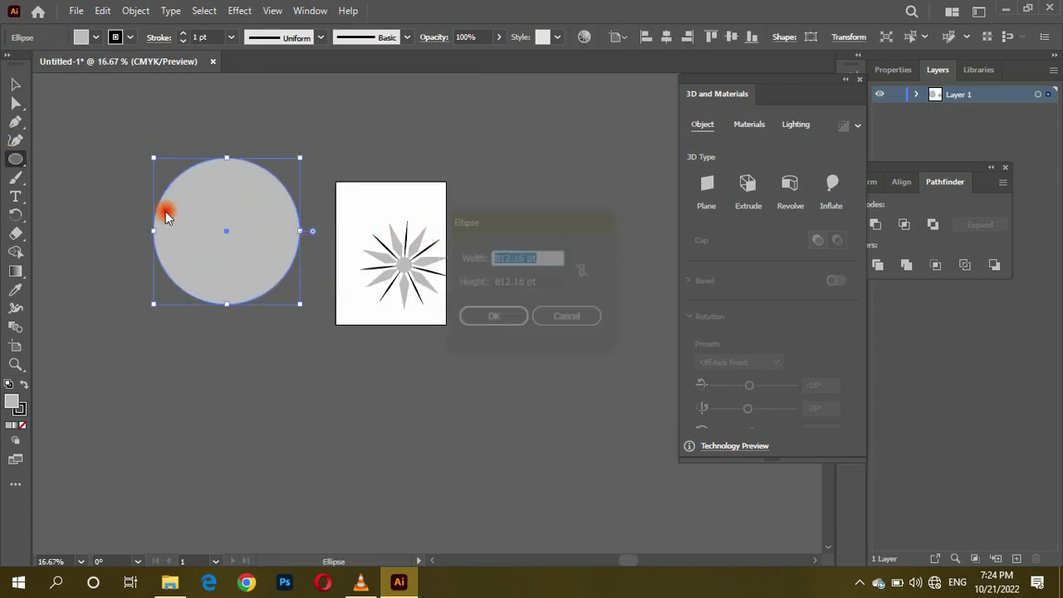
drag(226, 231, 321, 333)
click(666, 36)
click(732, 37)
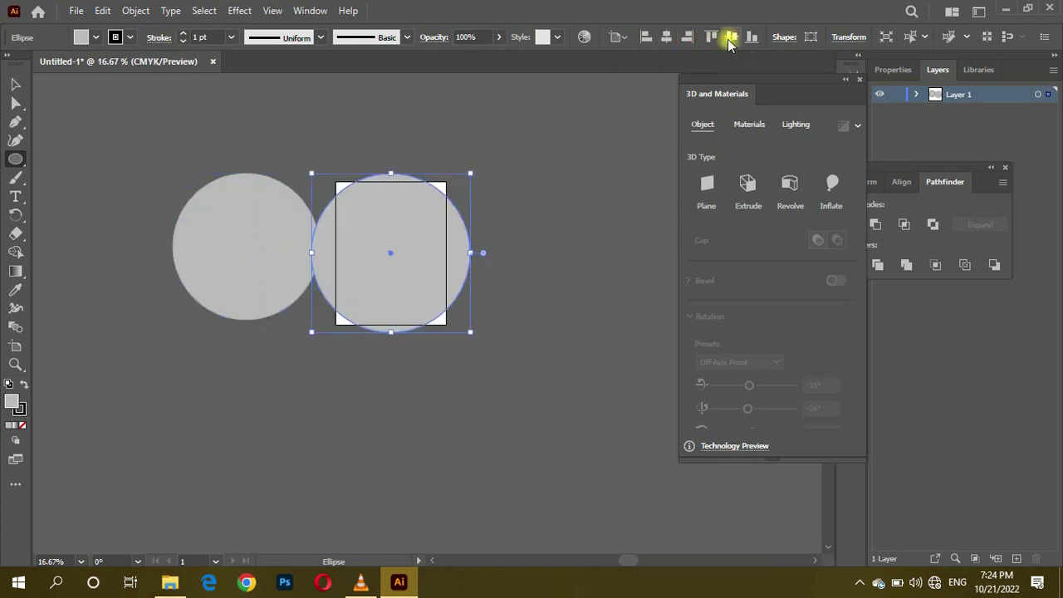
key(ctrl+z)
key(ctrl+z)
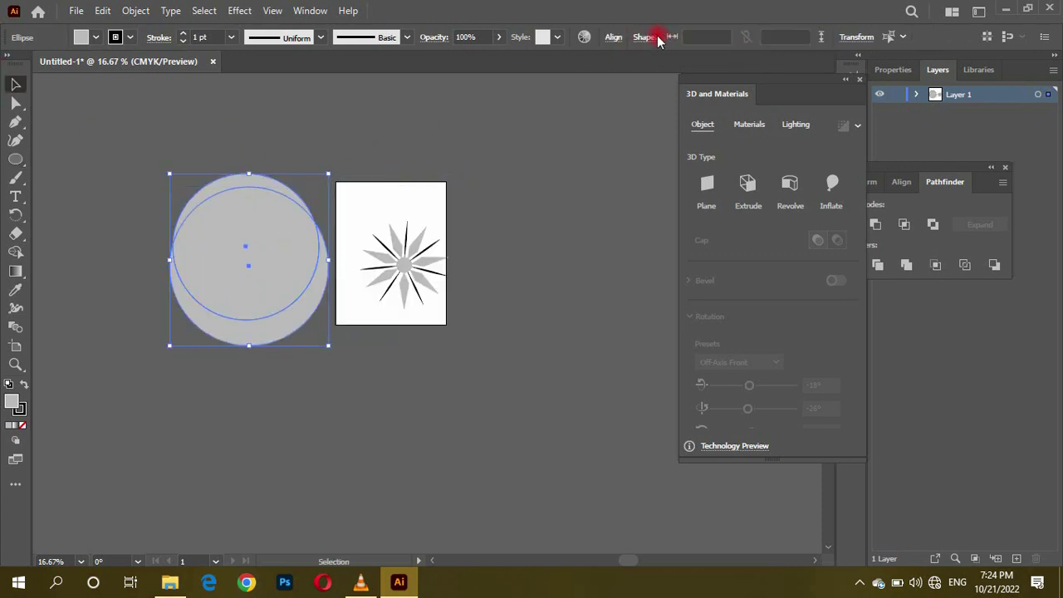
click(656, 37)
click(477, 78)
click(221, 142)
key(ctrl+plus)
Step: Add a concentric smaller circle and subtract it with Minus Front to make a ring
click(186, 231)
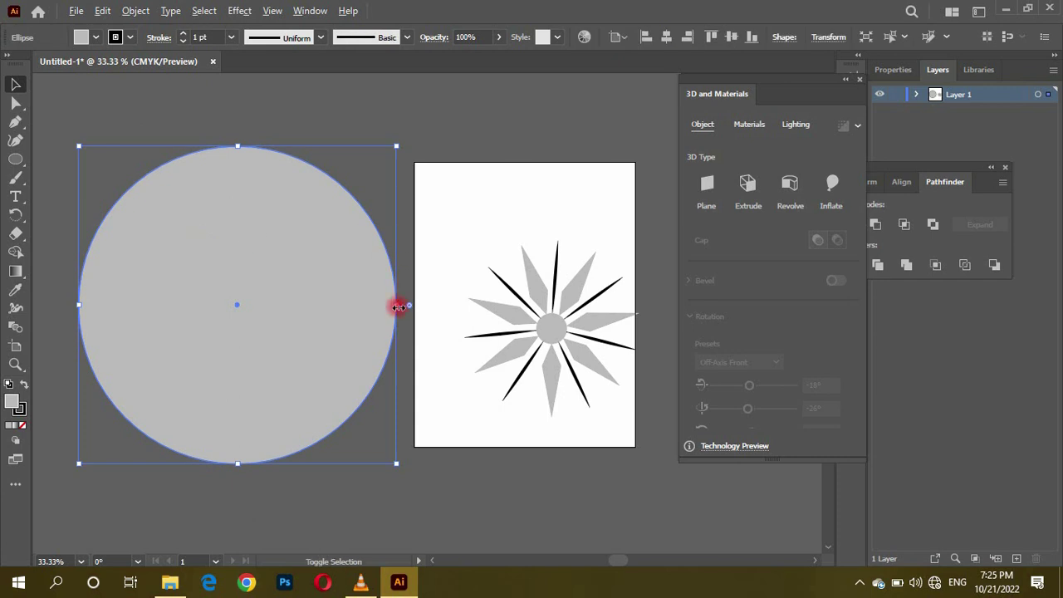
drag(401, 304, 344, 324)
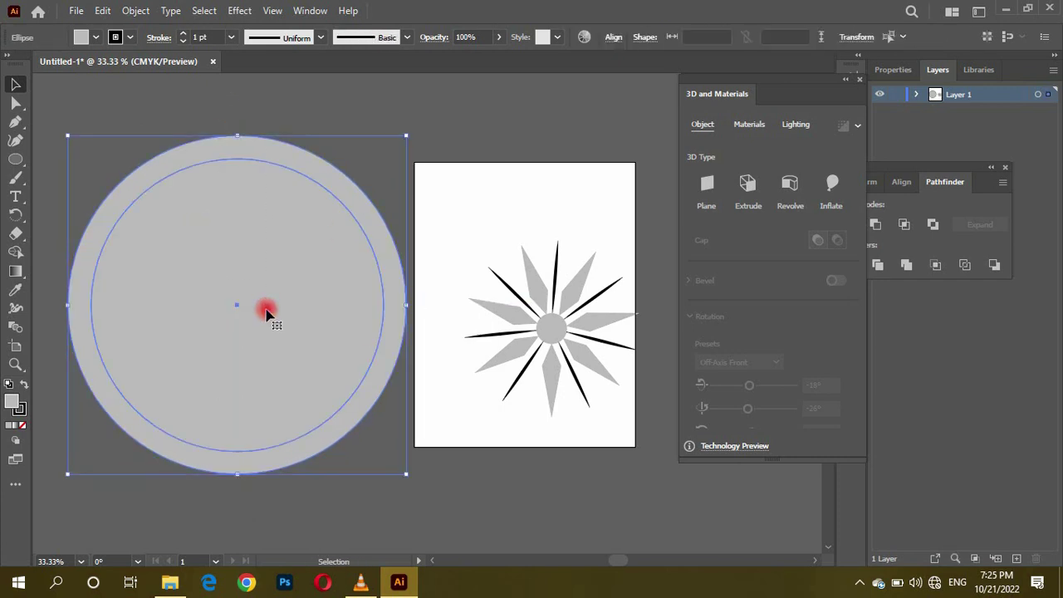
drag(431, 308, 449, 319)
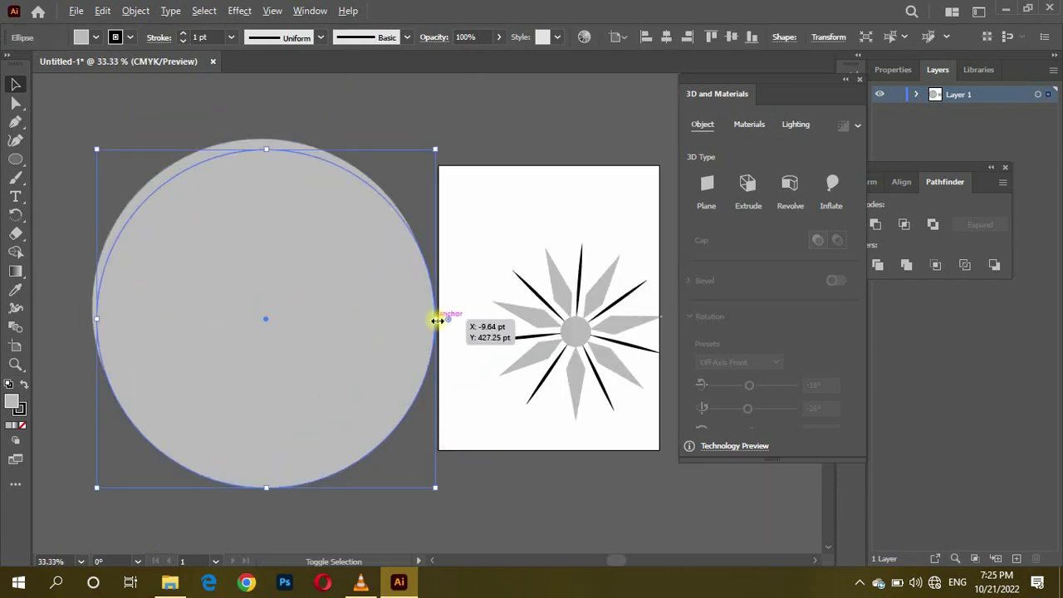
click(614, 37)
click(482, 78)
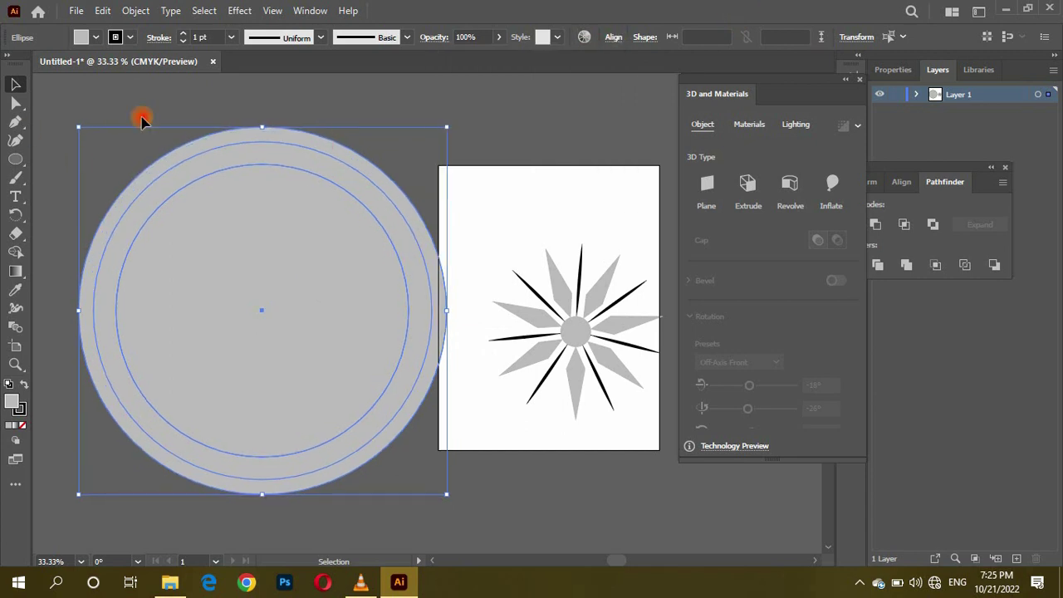
alt+click(142, 237)
click(15, 84)
key(ctrl+minus)
click(233, 218)
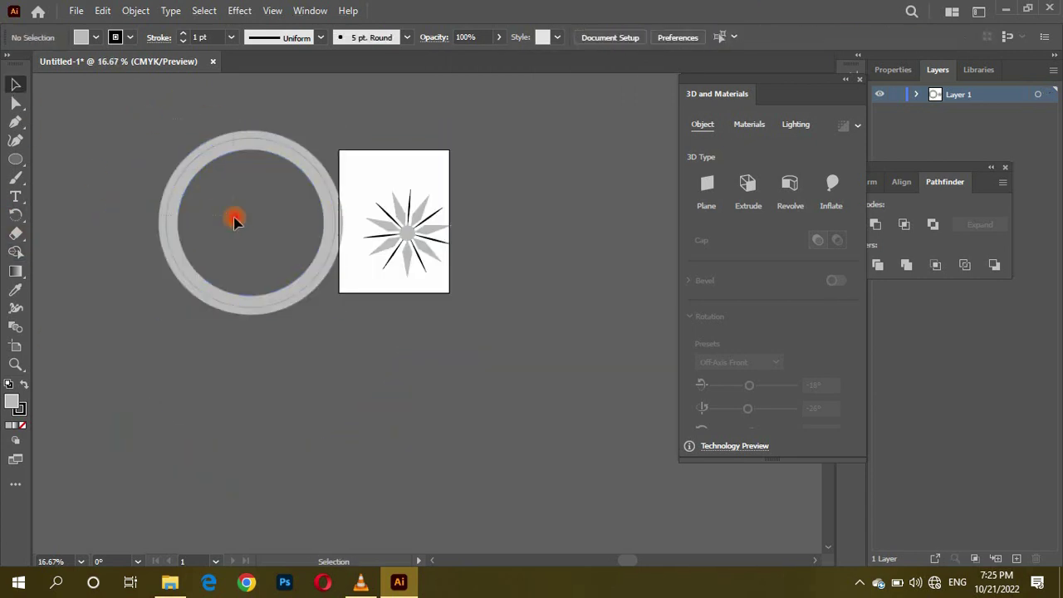
Step: Move the ring onto the artboard around the star and scale it down
drag(229, 220, 290, 225)
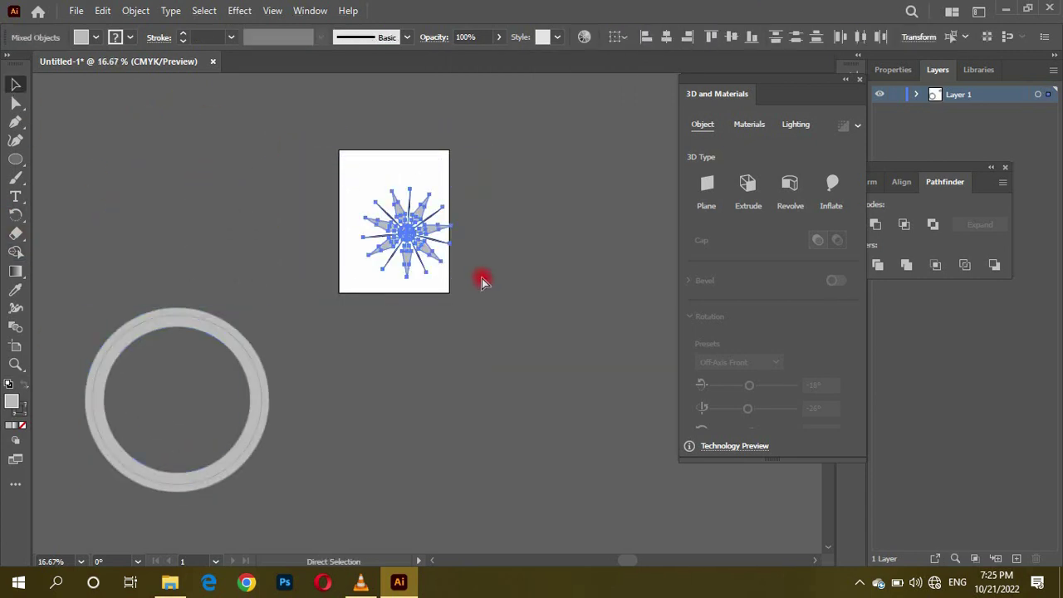
drag(248, 364, 475, 202)
key(ctrl+plus)
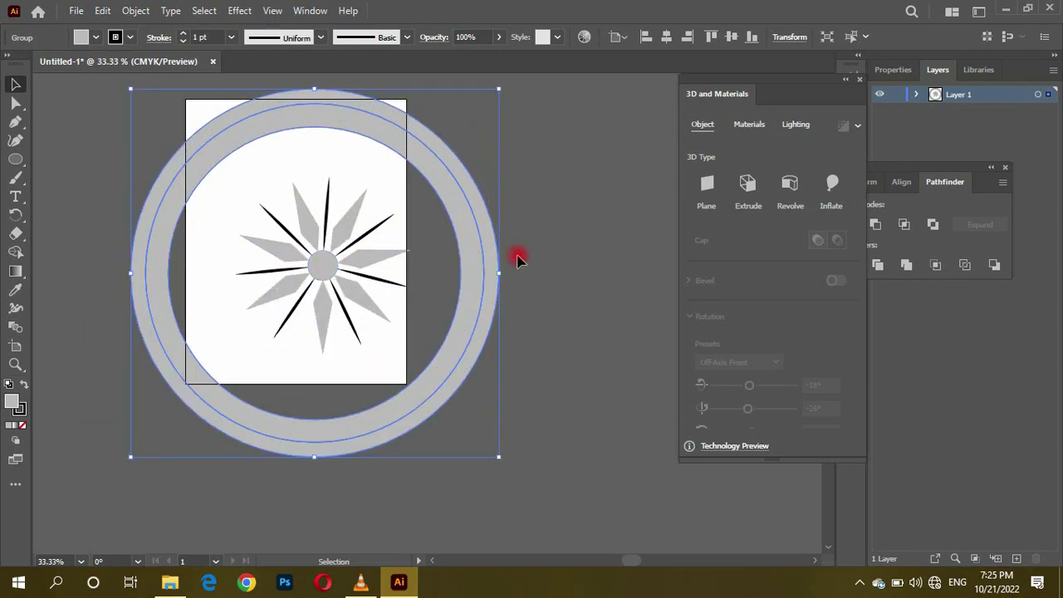
click(517, 260)
drag(493, 280, 432, 272)
click(353, 295)
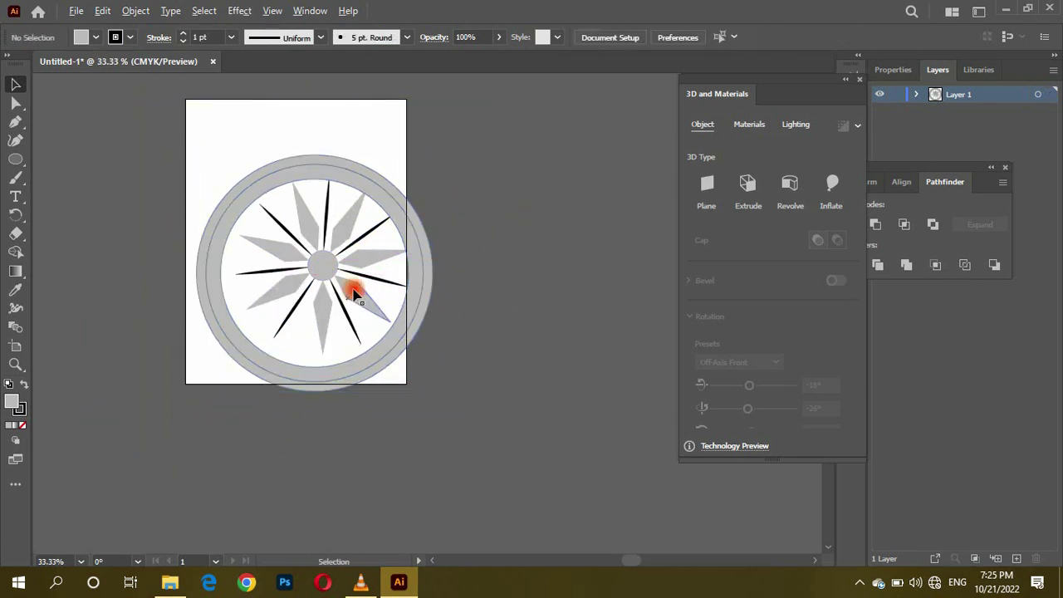
key(ctrl+plus)
Step: Centre-align the star of spokes with the ring, resize the ring to fit, and select everything
drag(354, 295, 406, 265)
key(ctrl+a)
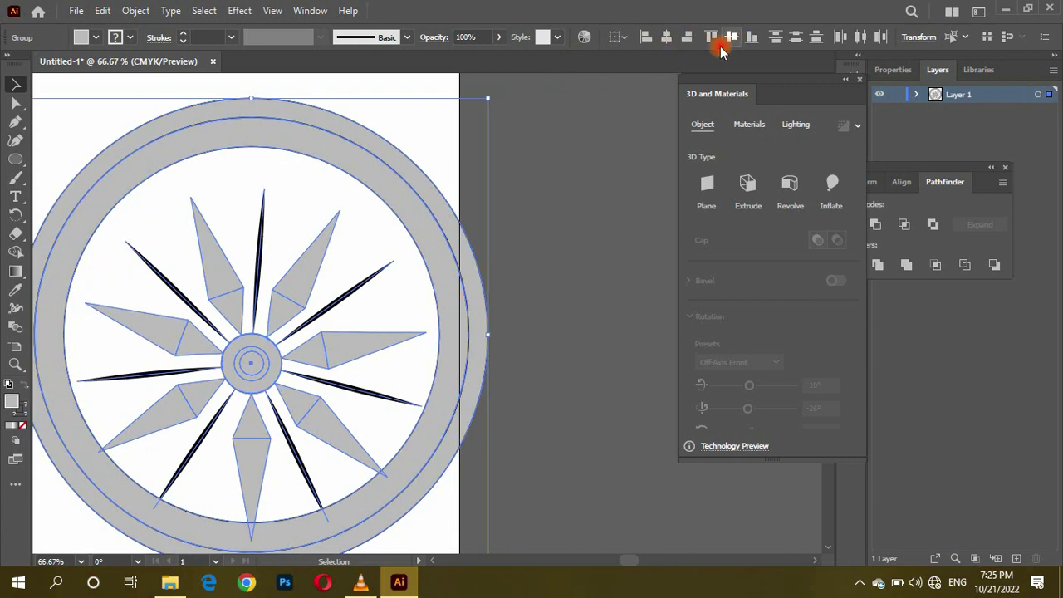
click(732, 36)
key(ctrl+shift+a)
click(491, 344)
drag(491, 343, 466, 350)
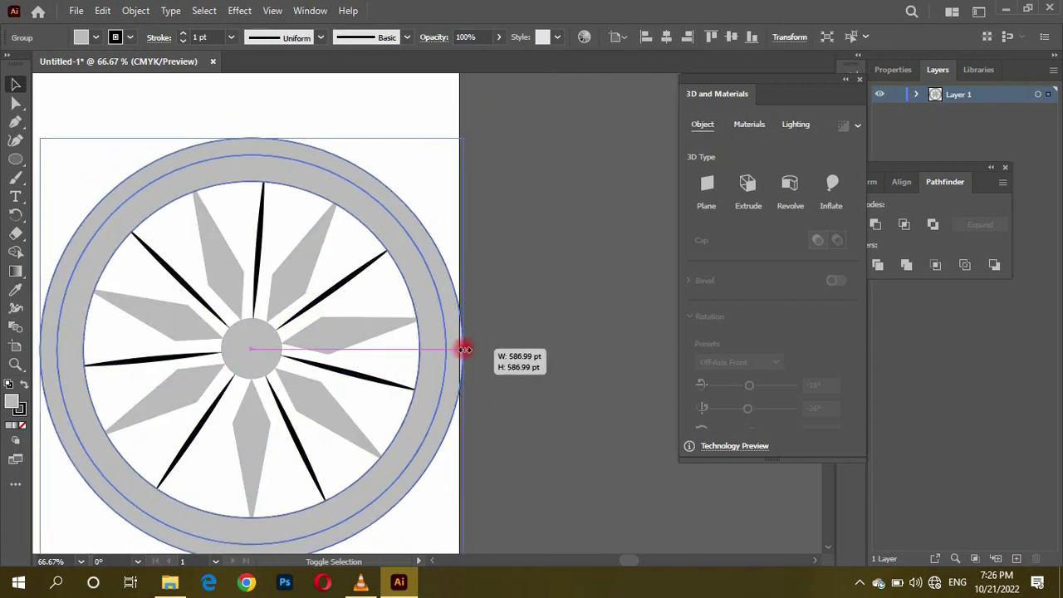
key(ctrl+minus)
click(271, 152)
key(ctrl+a)
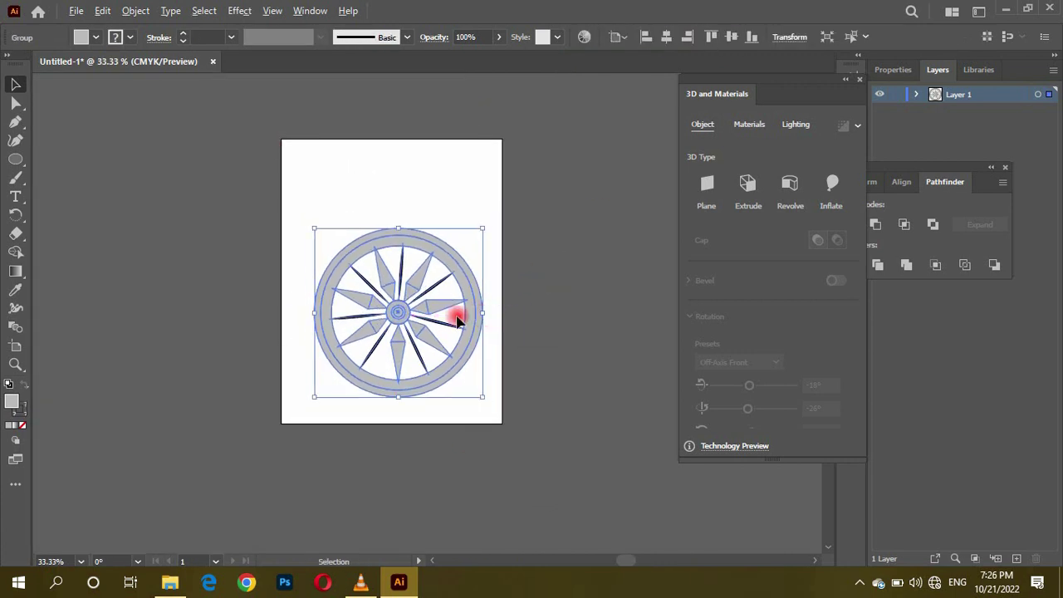
key(ctrl+plus)
click(565, 183)
Step: Extrude the whole wheel into 3D at 50 pt depth
key(ctrl+a)
click(752, 184)
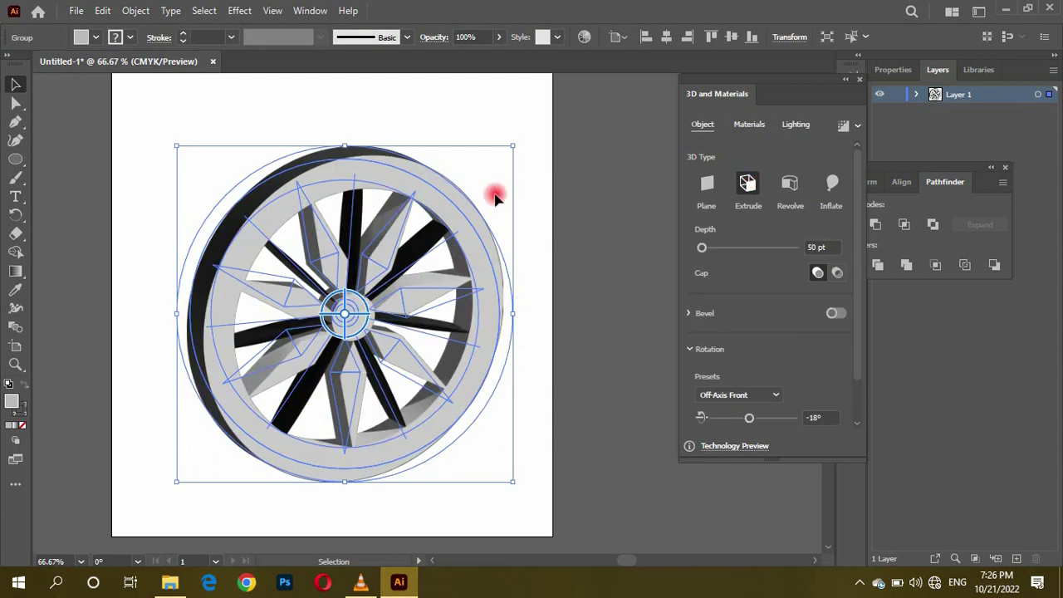
click(441, 190)
key(ctrl+a)
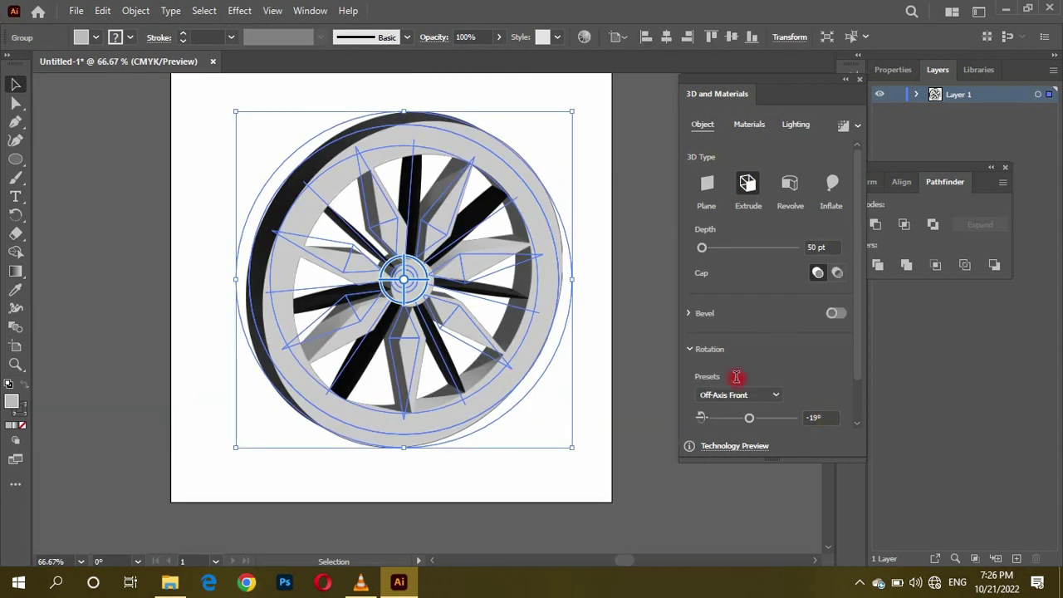
Step: Try the Isometric Right, Isometric Left and Isometric Top rotation presets on the wheel
click(736, 394)
click(740, 295)
click(738, 347)
click(741, 279)
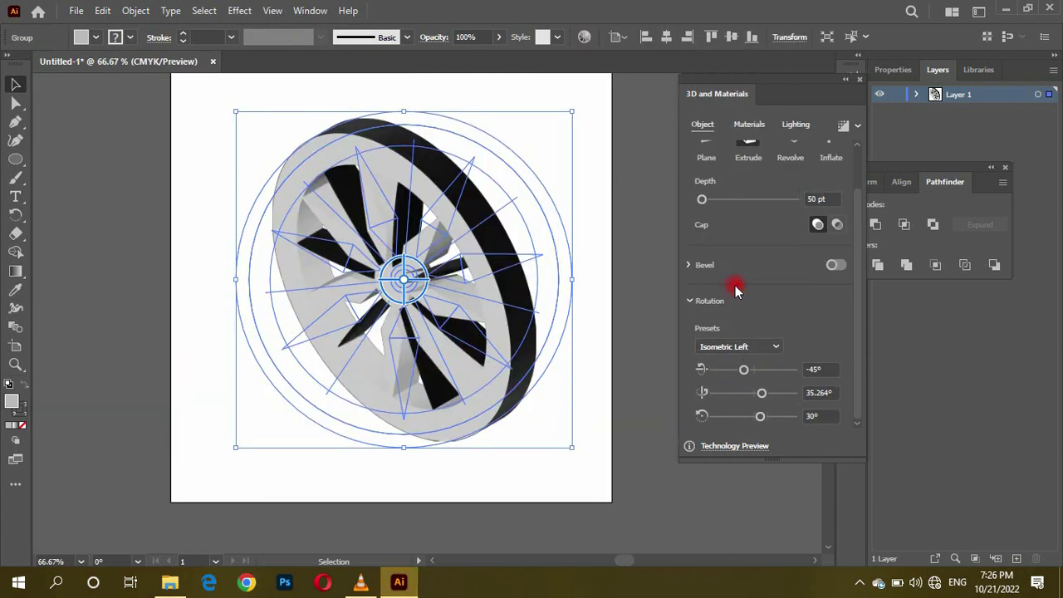
click(739, 346)
click(741, 312)
click(622, 284)
key(ctrl+a)
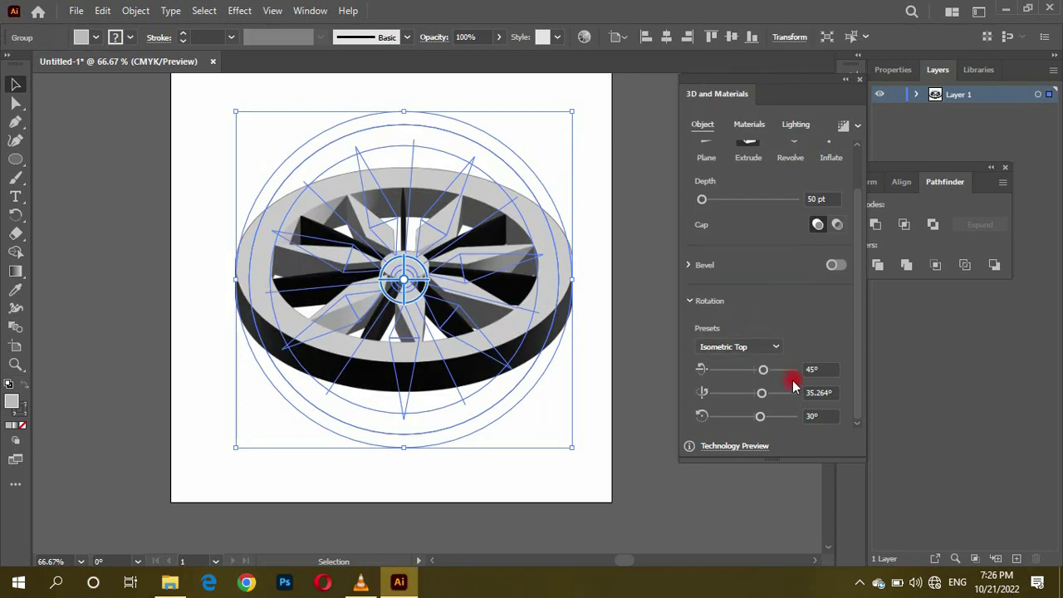
Step: Apply Off-Axis Top, then Off-Axis Back, and set the second rotation angle to 40°
click(738, 347)
click(743, 240)
click(767, 346)
click(747, 191)
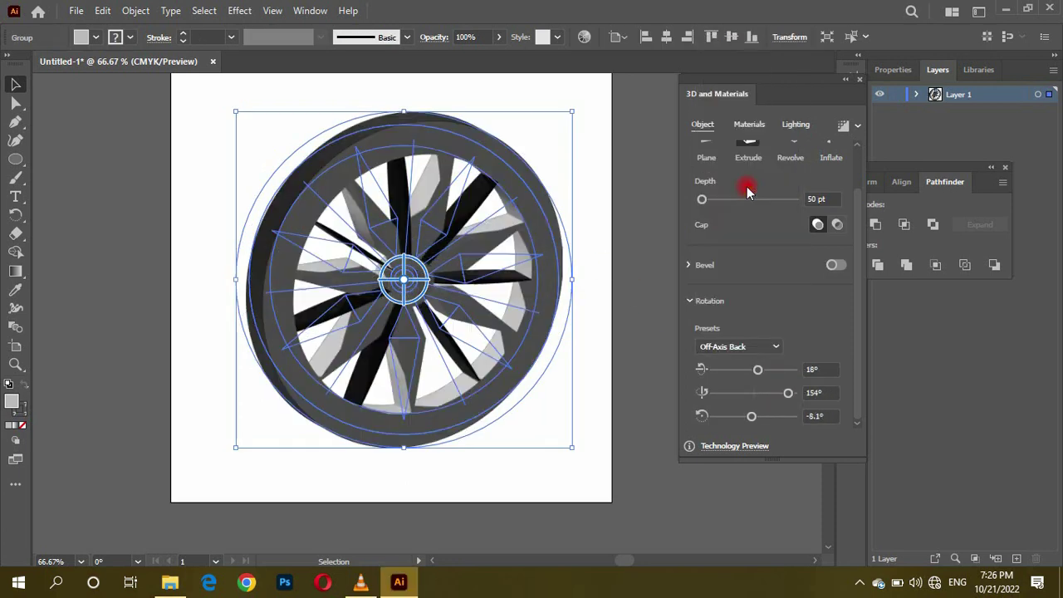
drag(789, 393, 764, 392)
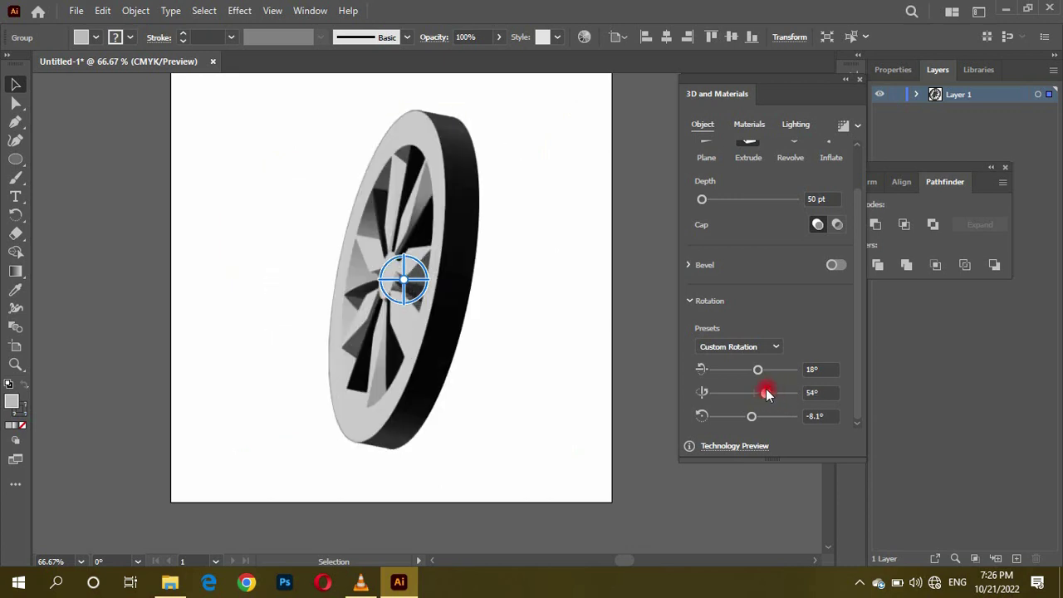
click(597, 309)
key(ctrl+a)
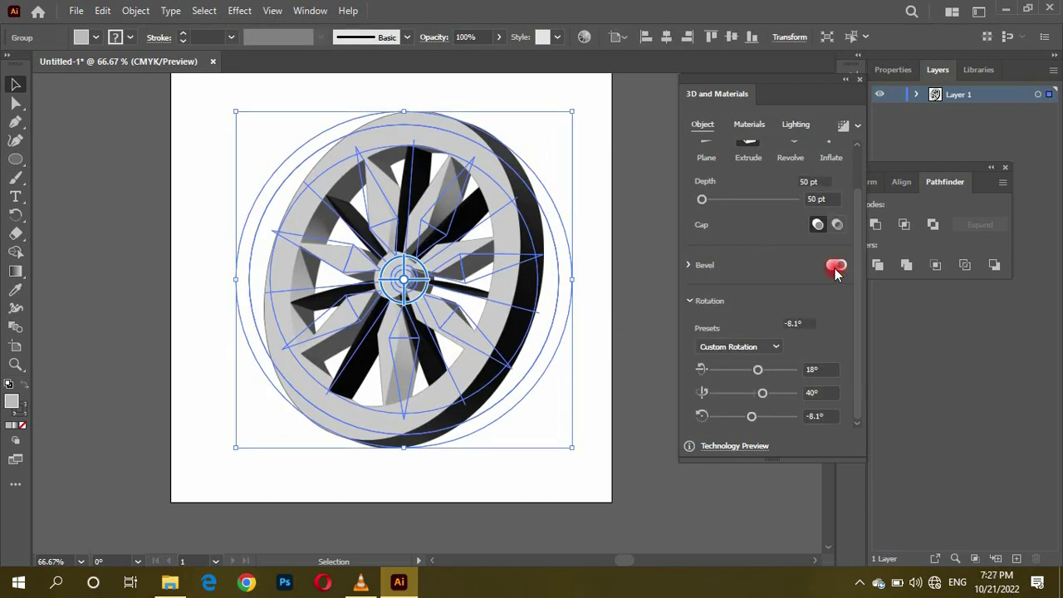
Step: Turn on the wheel's bevel using the Round Outline shape
click(835, 266)
click(742, 314)
click(731, 341)
click(636, 280)
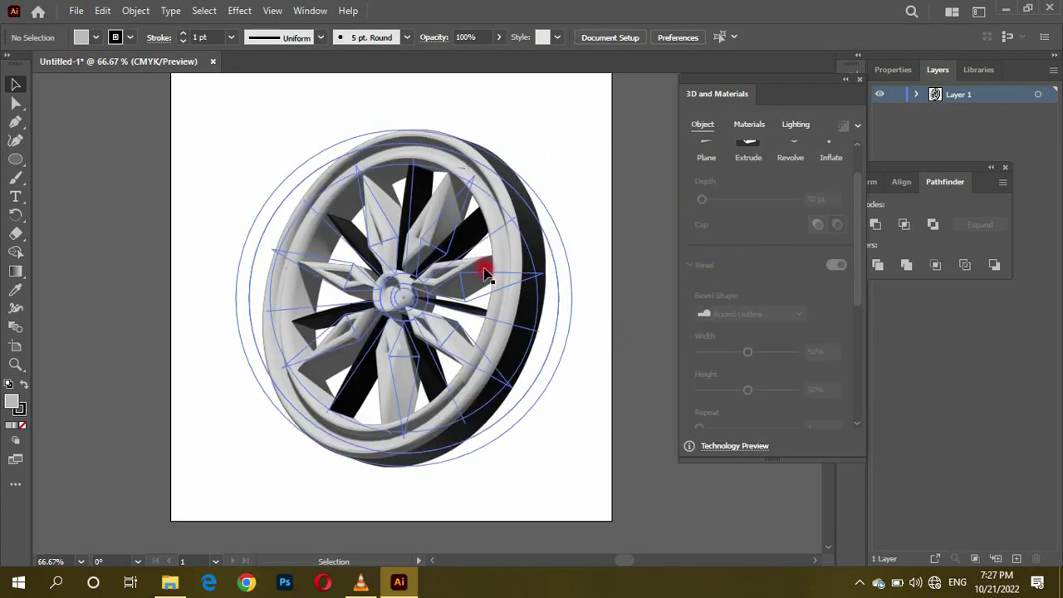
key(ctrl+1)
key(ctrl+a)
Step: Reduce the bevel width to about 19% and height to 24%
drag(747, 390, 734, 389)
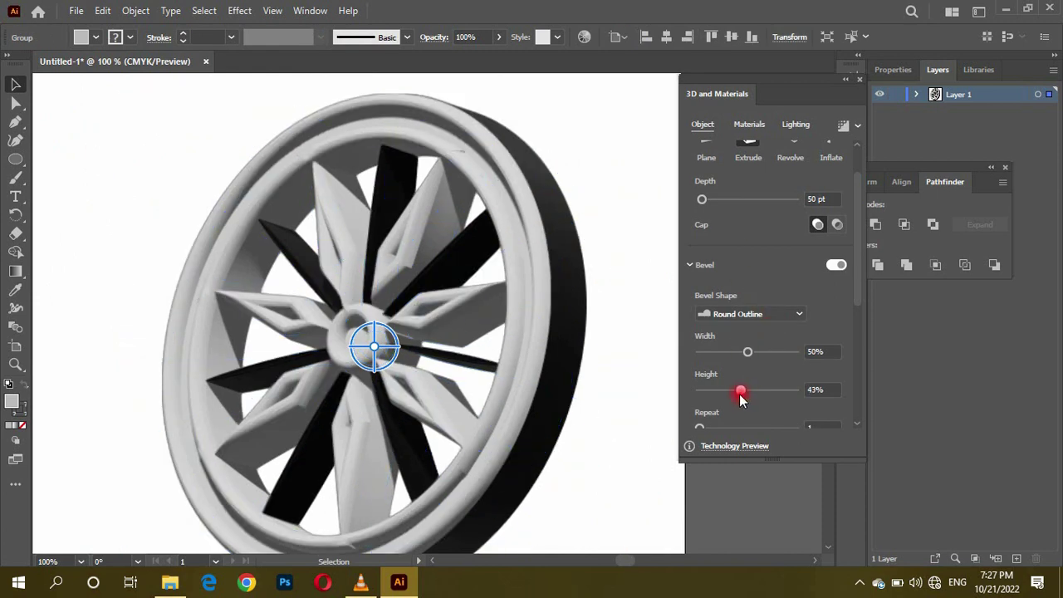
click(636, 294)
key(ctrl+a)
mouse_move(748, 352)
mouse_down()
mouse_move(705, 346)
mouse_move(729, 352)
mouse_up()
drag(750, 389, 725, 394)
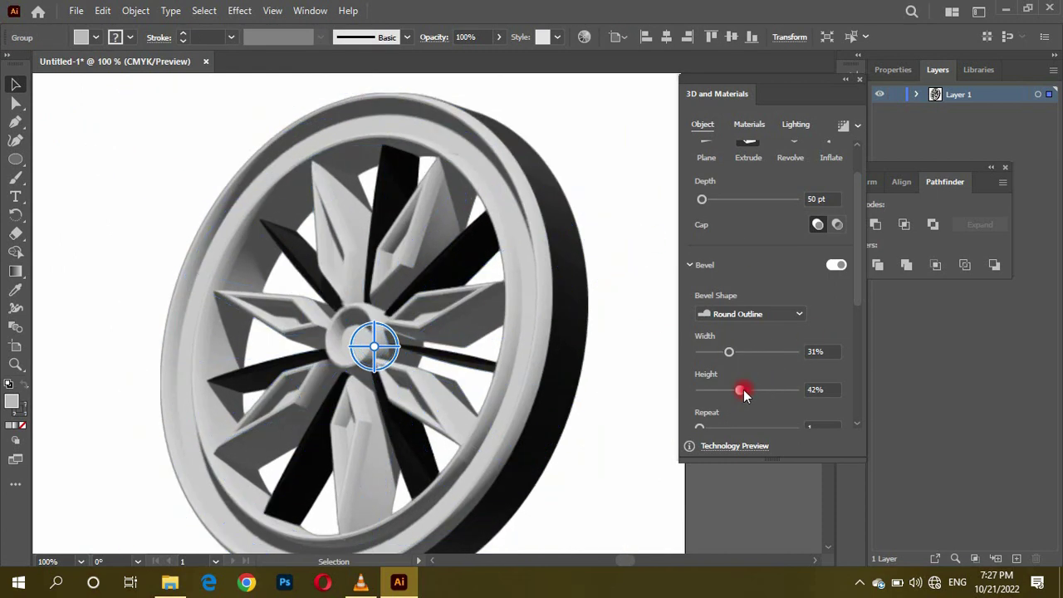
drag(742, 356, 717, 352)
click(637, 221)
scroll(565, 251, down, 2)
click(564, 251)
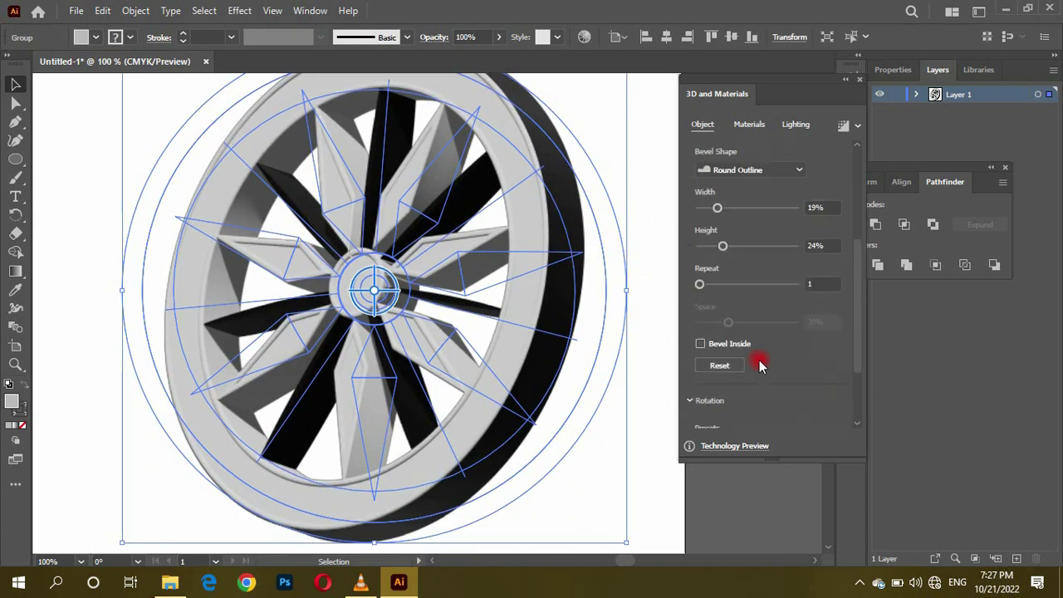
Step: Inside the wheel group, cut a small centre circle from the hub using Shape Builder
double_click(351, 304)
click(378, 282)
scroll(374, 284, up, 3)
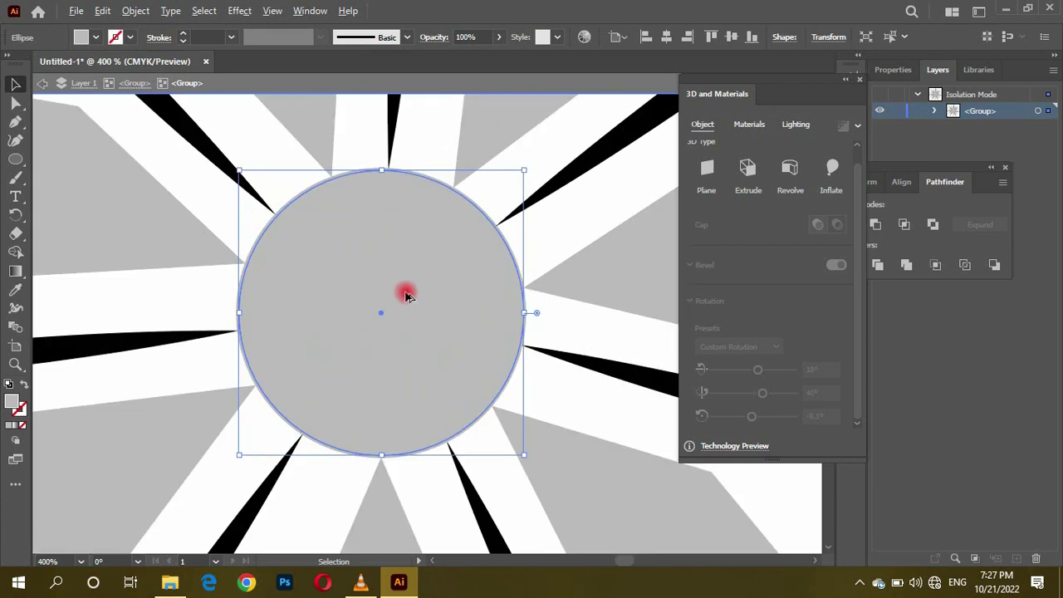
scroll(344, 297, up, 2)
scroll(437, 316, down, 3)
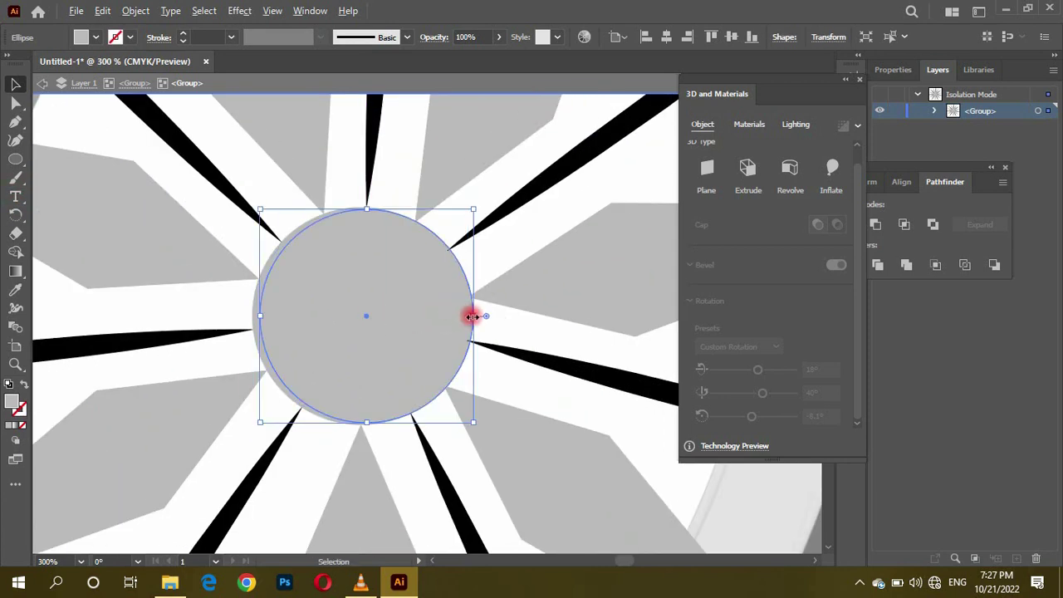
mouse_move(473, 313)
mouse_down()
mouse_move(390, 333)
mouse_move(422, 313)
mouse_move(373, 315)
mouse_up()
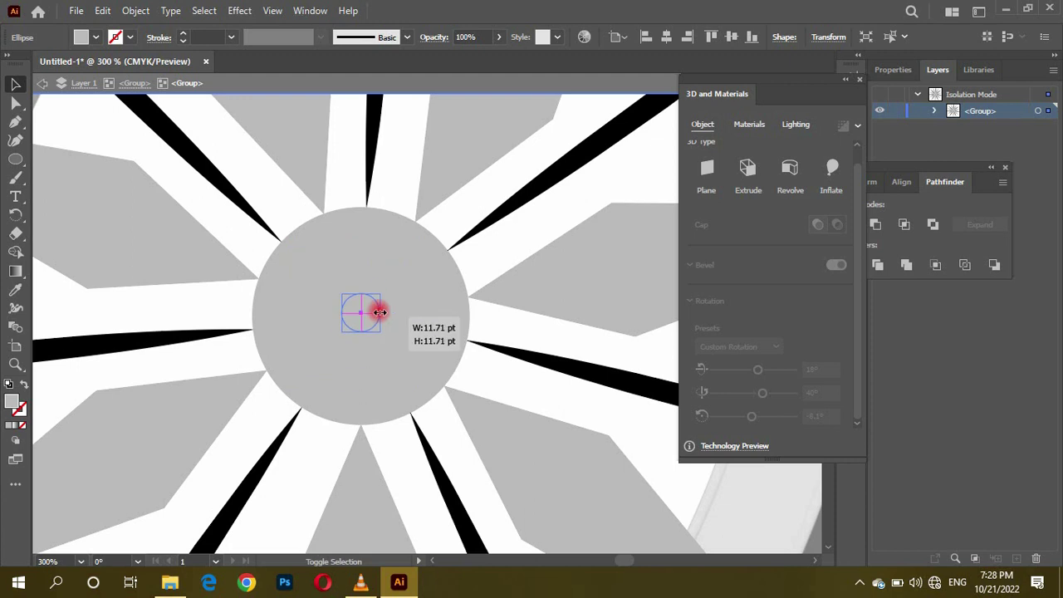
click(422, 315)
click(15, 251)
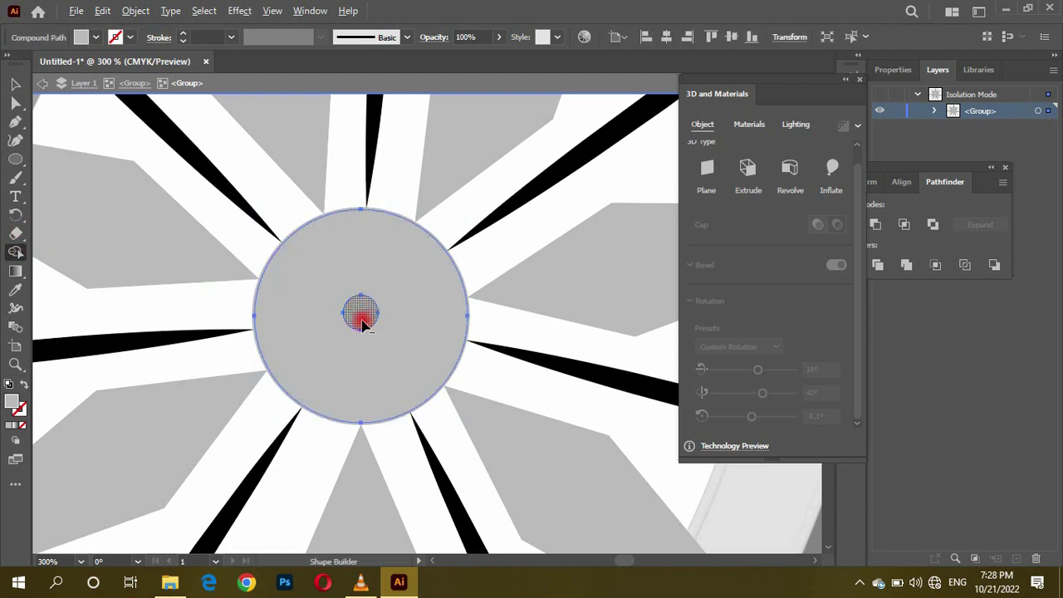
Step: Exit isolation mode and zoom to view the 3D wheel with its axle hole
click(42, 83)
key(ctrl+0)
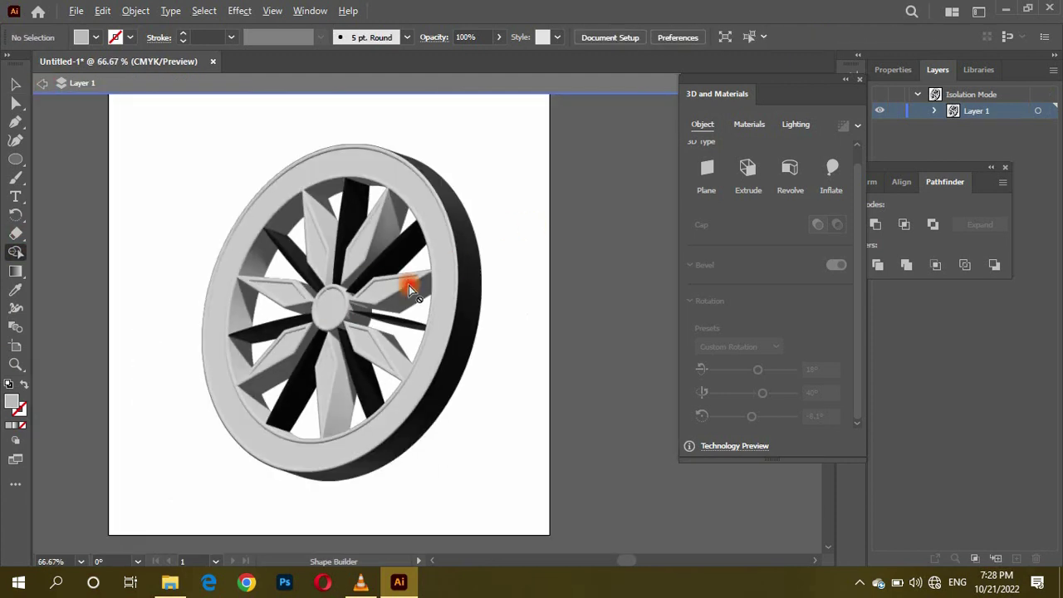
scroll(408, 285, up, 2)
key(ctrl+1)
click(42, 83)
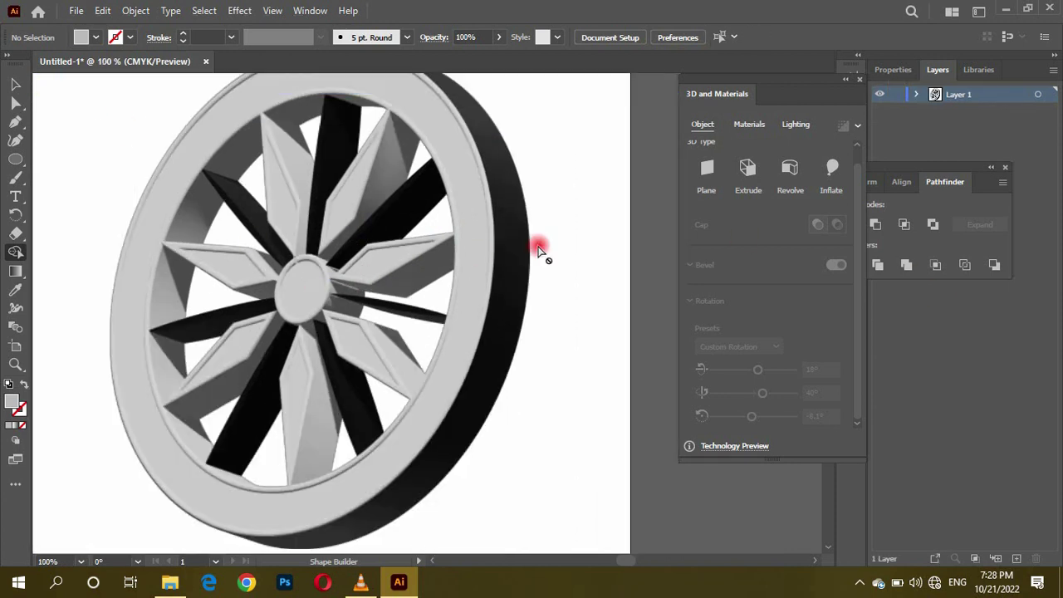
scroll(349, 309, down, 3)
scroll(520, 339, up, 7)
scroll(417, 301, down, 3)
scroll(445, 341, down, 4)
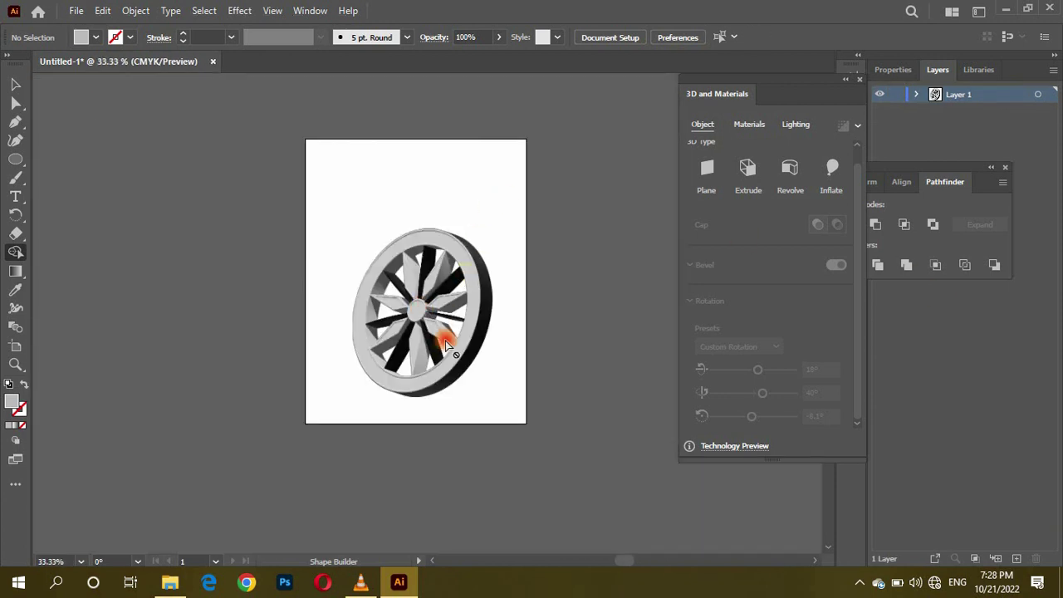
click(426, 228)
scroll(357, 285, up, 5)
Step: Re-enter the wheel group to inspect the hub, then return to the layer
double_click(332, 285)
scroll(339, 254, up, 5)
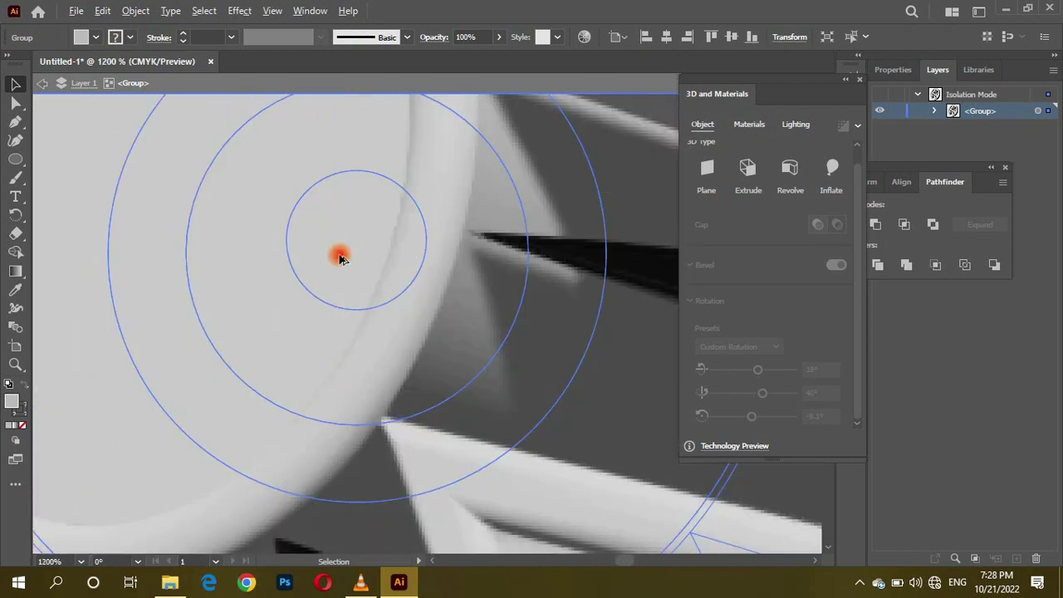
scroll(337, 264, up, 3)
scroll(337, 264, down, 4)
scroll(355, 282, up, 2)
scroll(354, 280, down, 6)
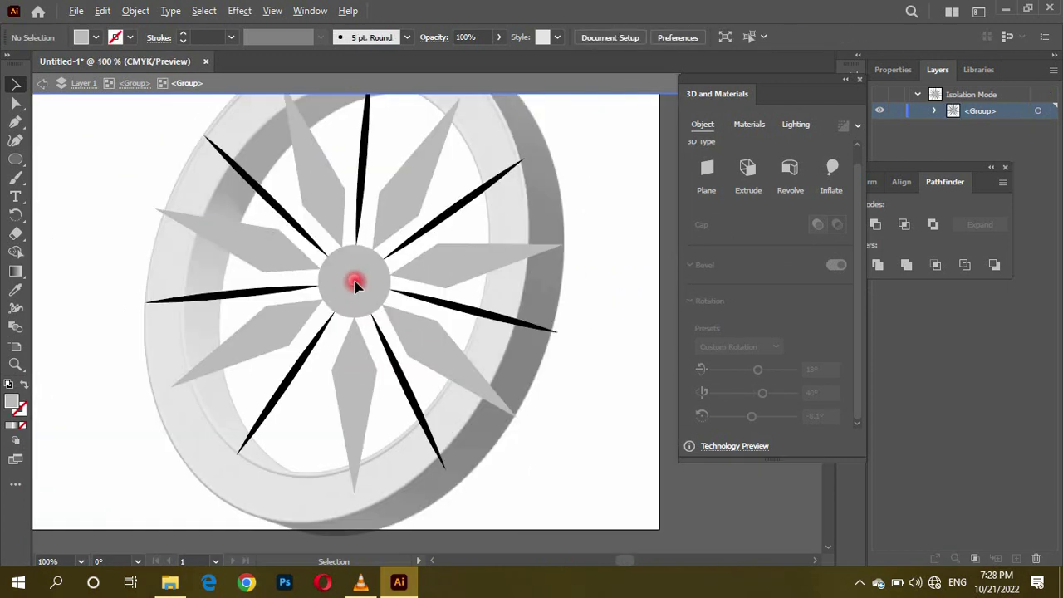
scroll(354, 280, down, 3)
click(39, 86)
scroll(392, 285, up, 3)
scroll(392, 285, down, 1)
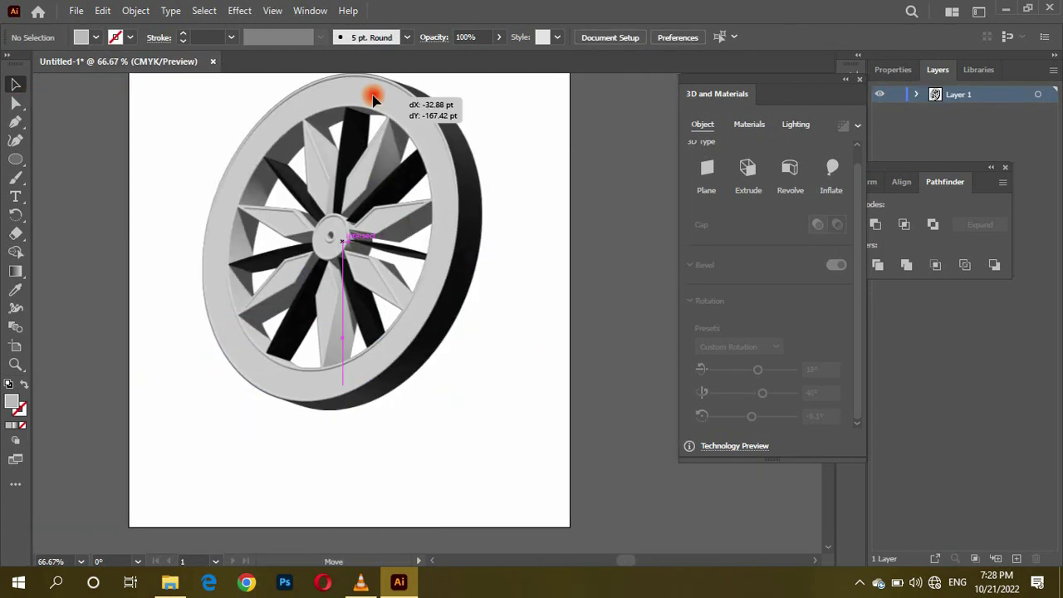
scroll(368, 95, up, 2)
Step: Apply the Natural Plywood wood material to the wheel
click(462, 224)
click(749, 124)
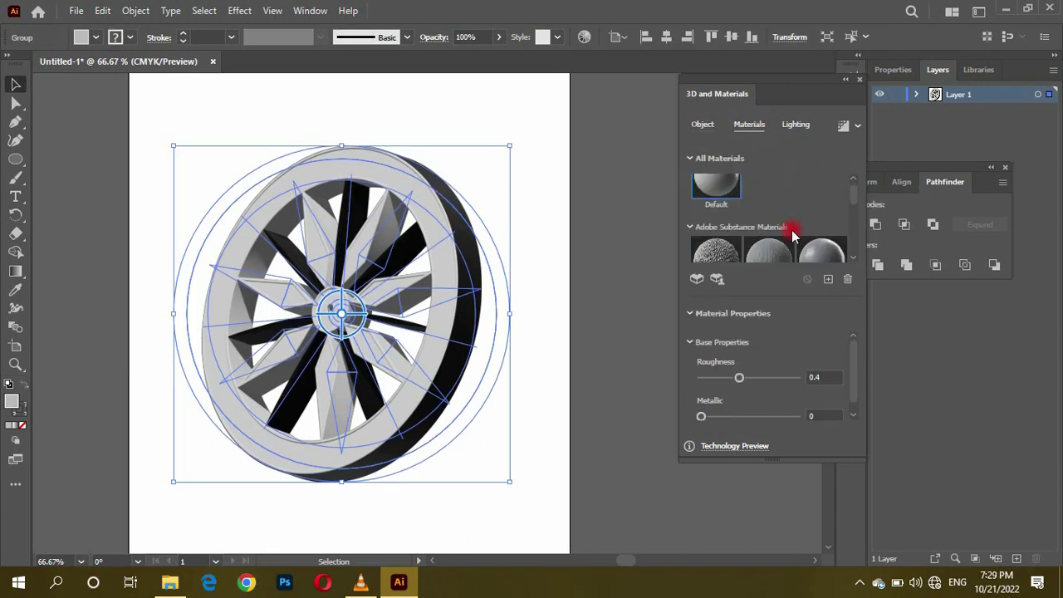
scroll(829, 211, down, 1)
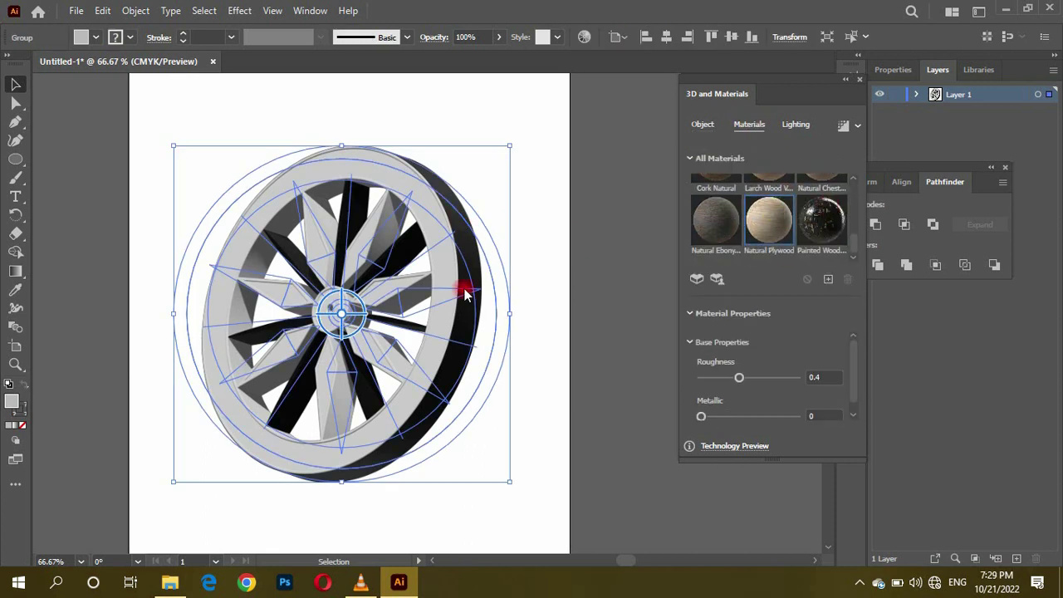
scroll(437, 268, up, 2)
scroll(498, 208, down, 1)
click(586, 133)
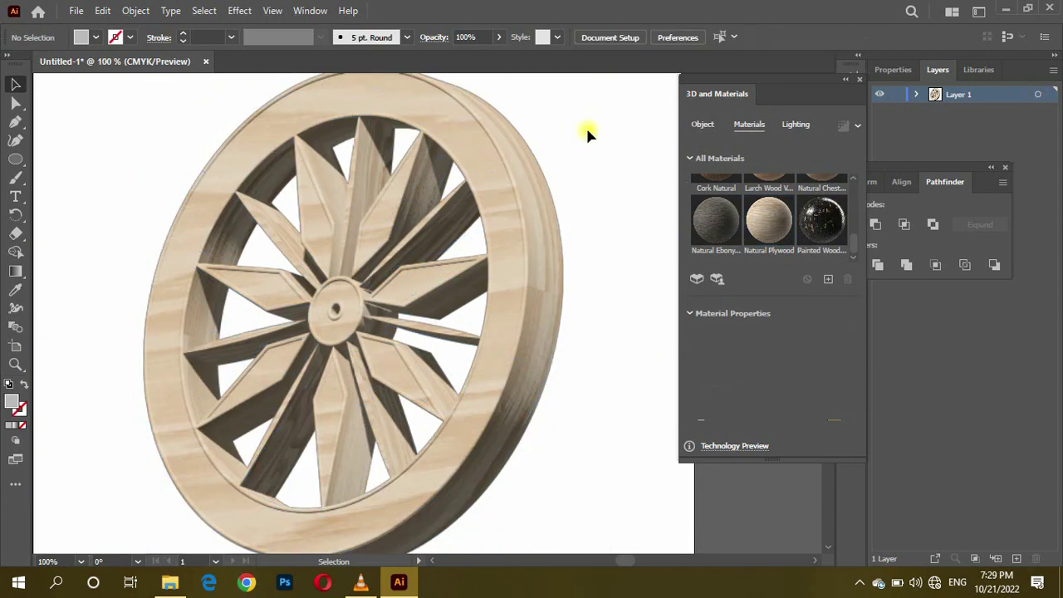
Step: Set the wheel's light to 92% intensity, -47° rotation and 47° height
click(524, 195)
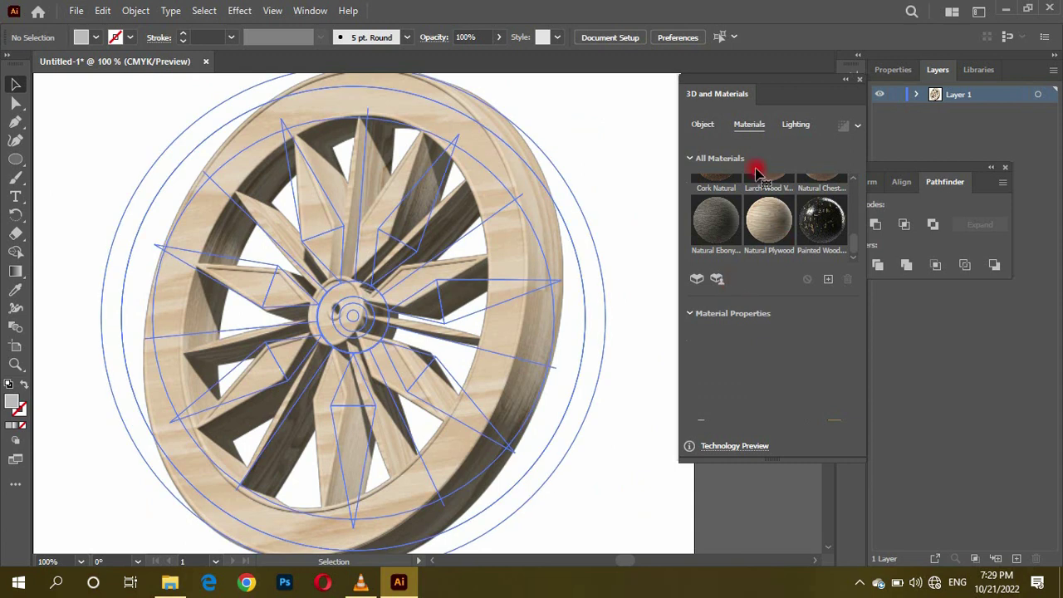
click(796, 124)
drag(798, 273, 725, 274)
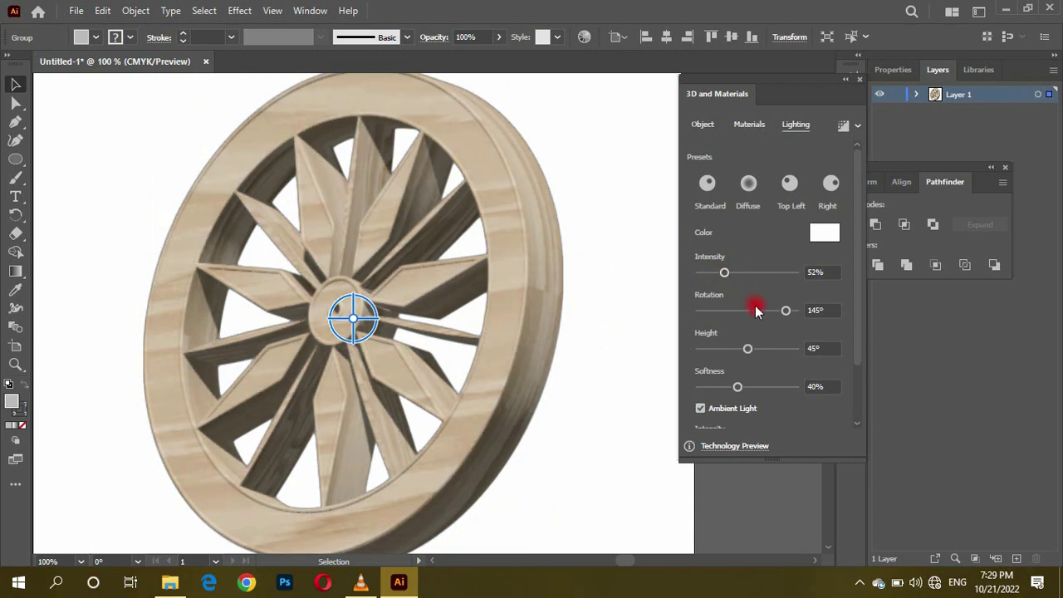
drag(754, 310, 735, 314)
drag(724, 272, 745, 272)
mouse_move(748, 348)
mouse_down()
mouse_move(778, 353)
mouse_move(719, 349)
mouse_up()
Step: Raise the wheel's bevel repeat to 3
click(703, 123)
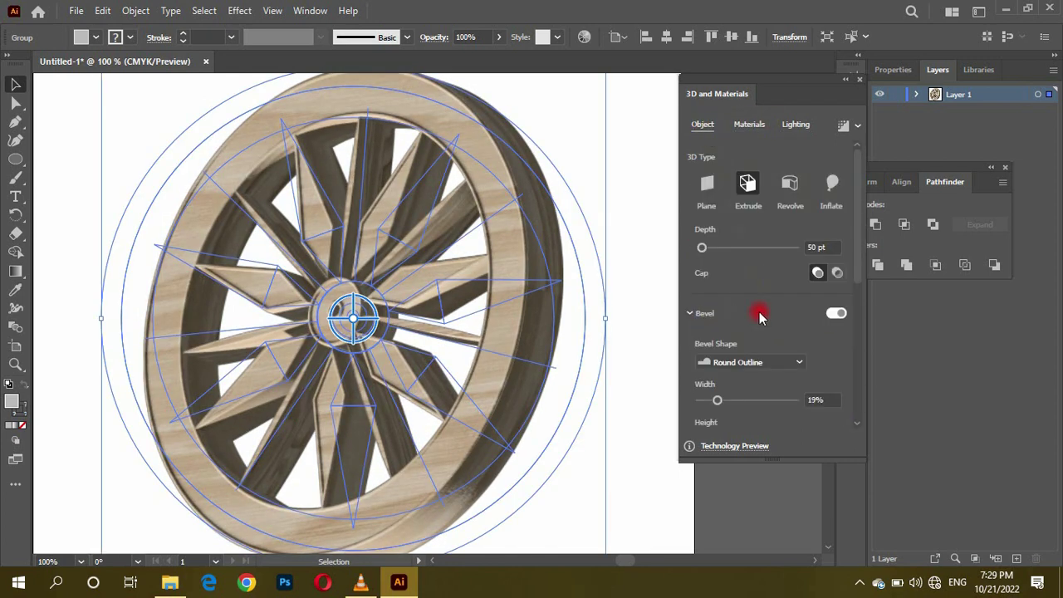
key(ctrl+minus)
scroll(791, 329, down, 3)
drag(712, 331, 721, 331)
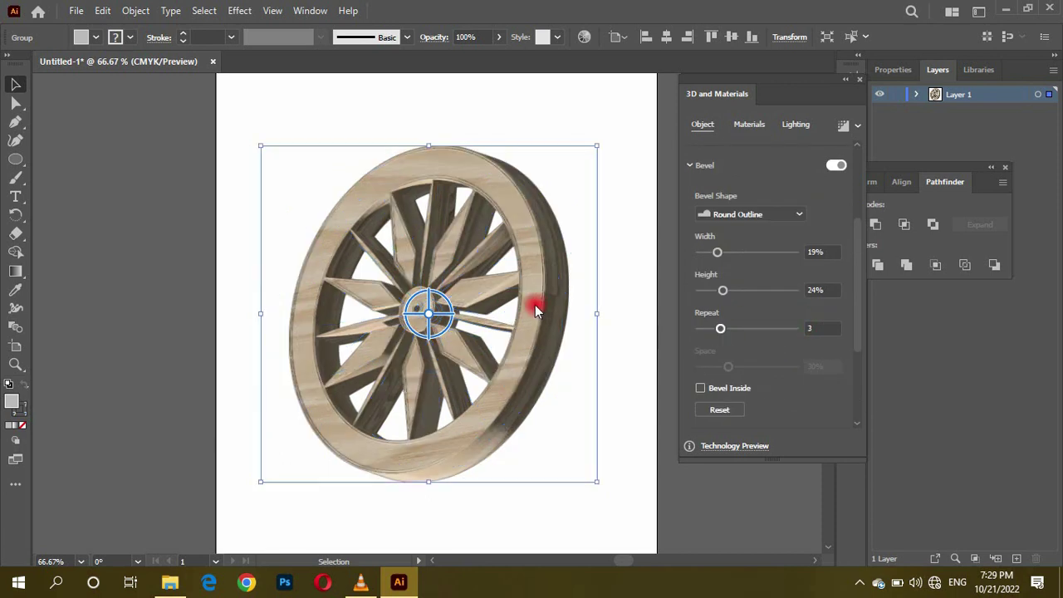
scroll(536, 304, up, 2)
click(613, 107)
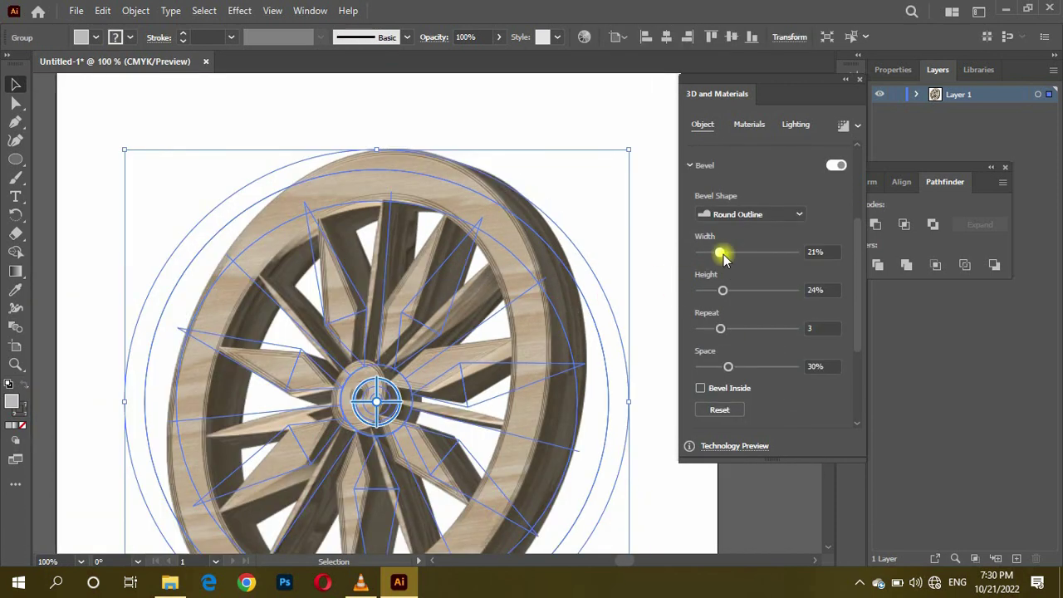
Step: Set the bevel width to 25% and height to 29%
drag(721, 253, 724, 253)
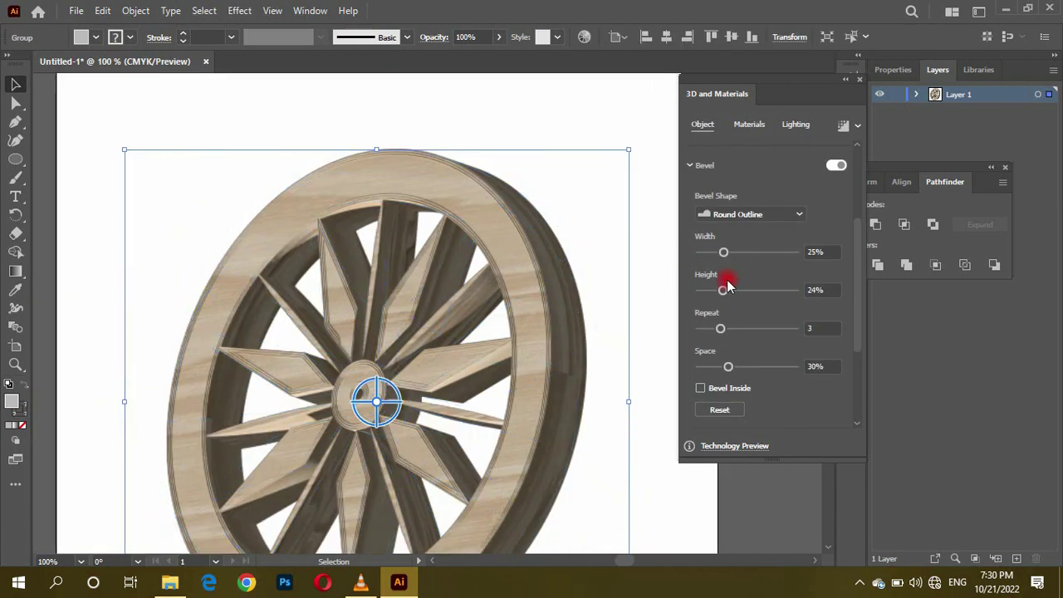
mouse_move(722, 290)
mouse_down()
mouse_move(707, 285)
mouse_move(735, 292)
mouse_up()
click(629, 190)
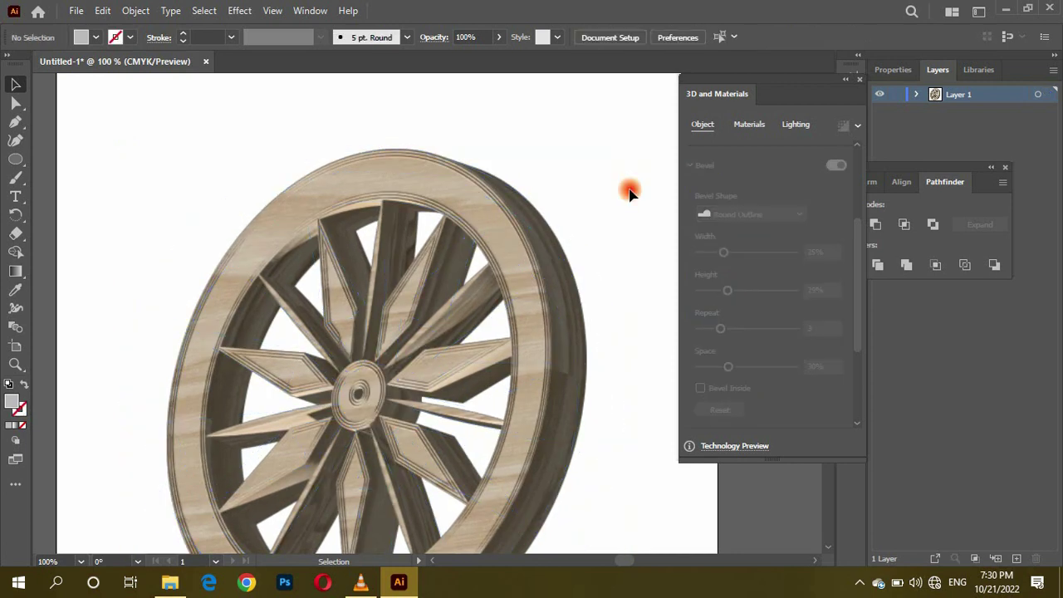
scroll(404, 467, up, 3)
scroll(565, 250, down, 3)
scroll(310, 387, down, 1)
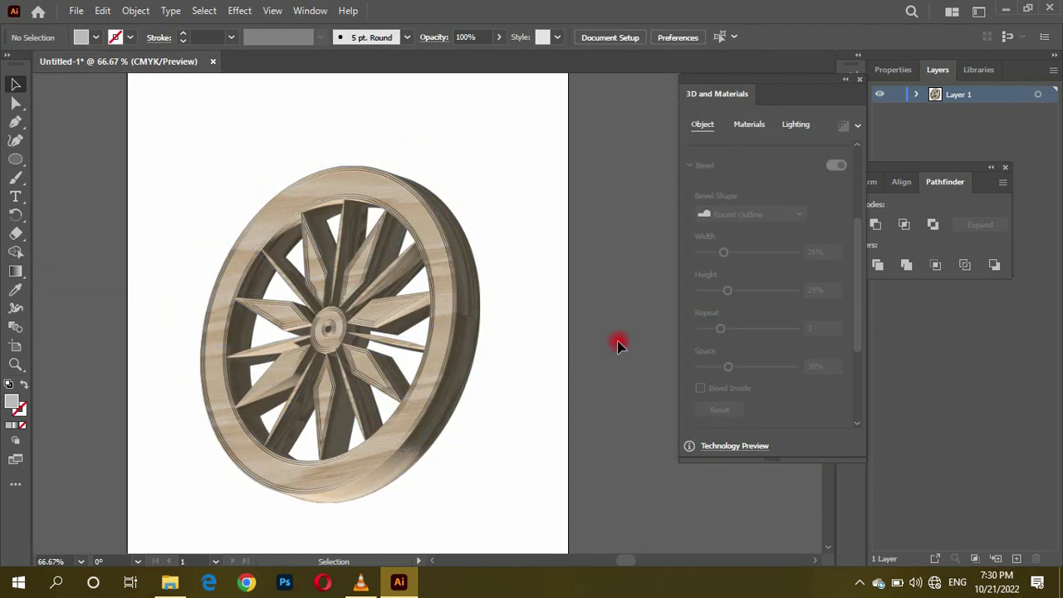
scroll(501, 308, down, 1)
drag(15, 159, 49, 159)
scroll(158, 131, down, 2)
Step: Draw an artboard-sized rectangle filled with an enlarged radial white-to-grey gradient
drag(181, 133, 345, 347)
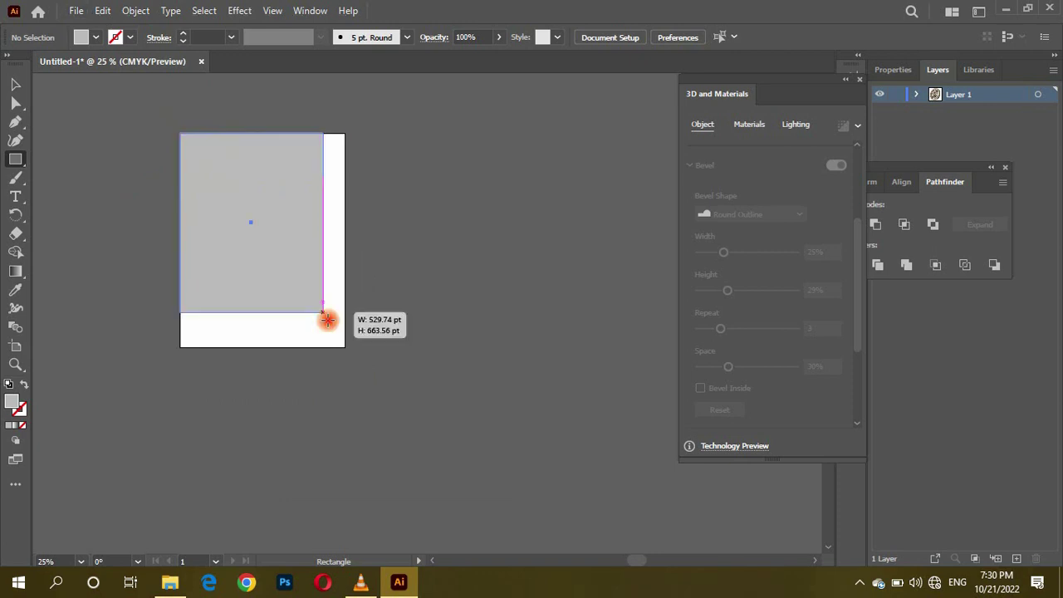
scroll(308, 357, up, 2)
scroll(356, 338, down, 1)
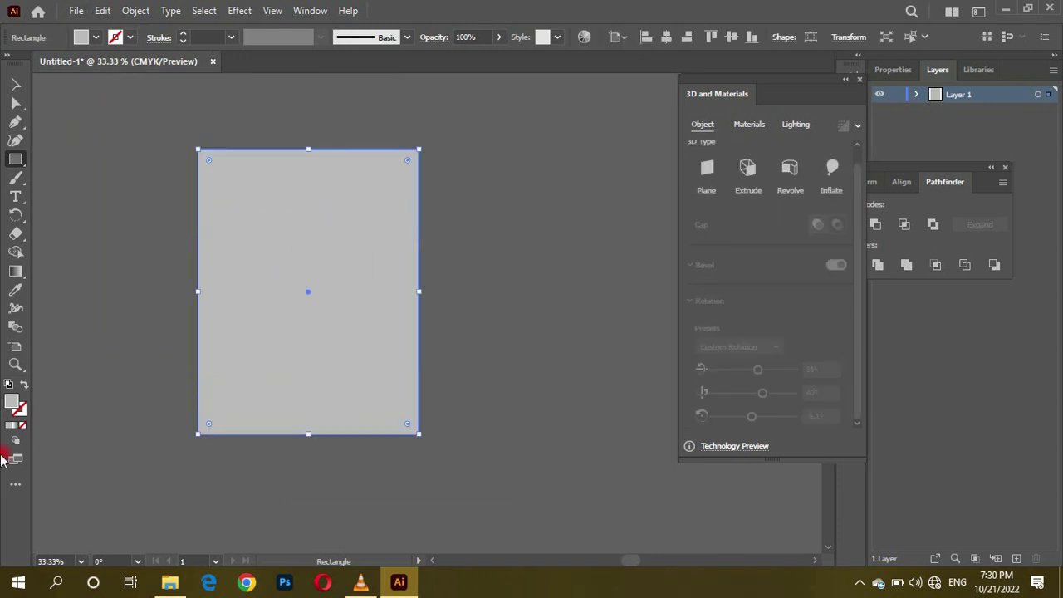
key(g)
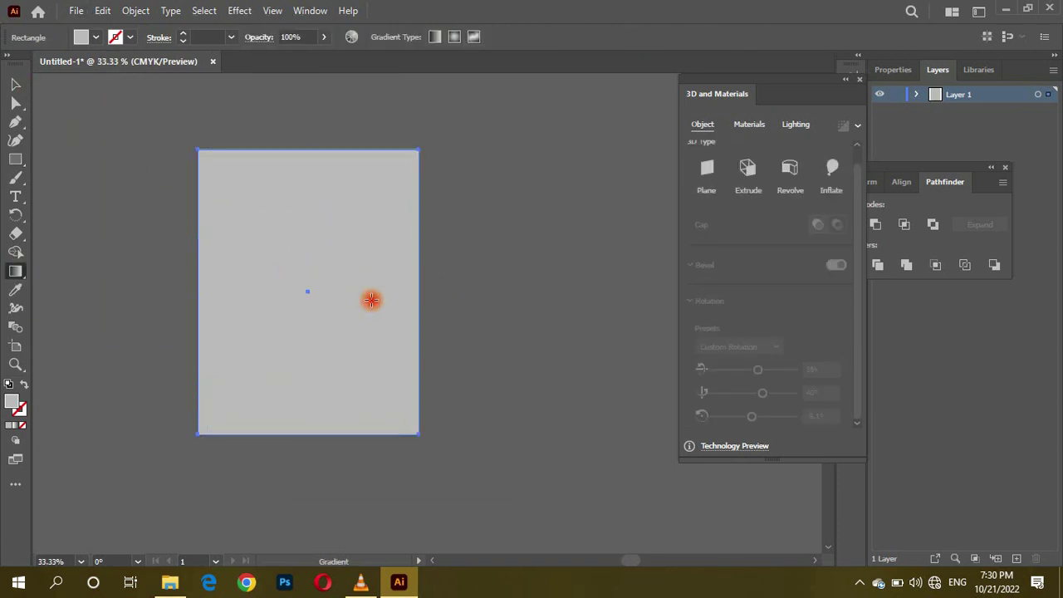
click(97, 37)
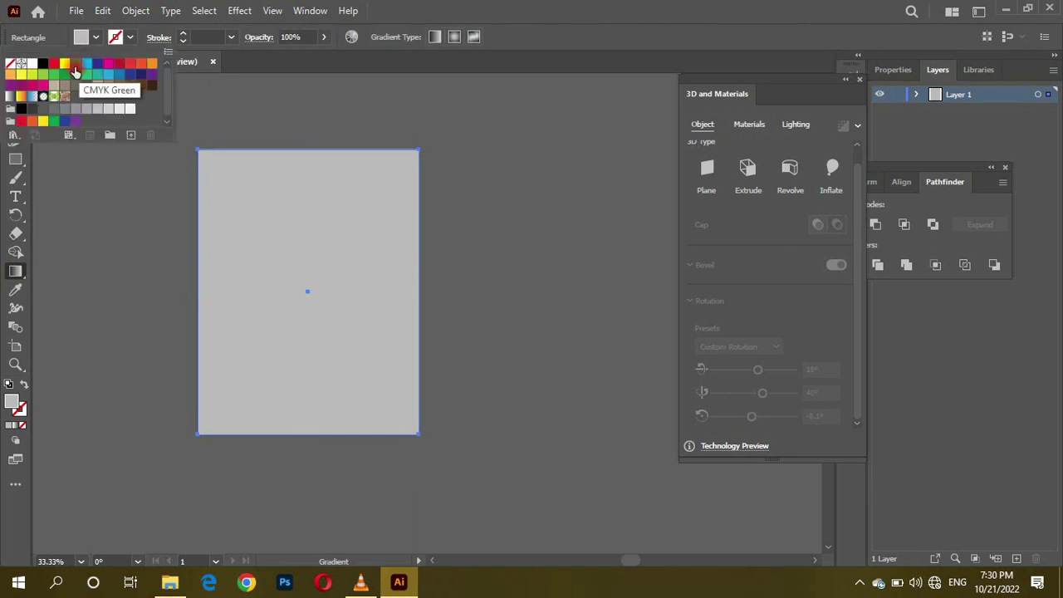
double_click(15, 272)
click(689, 344)
click(595, 375)
click(753, 342)
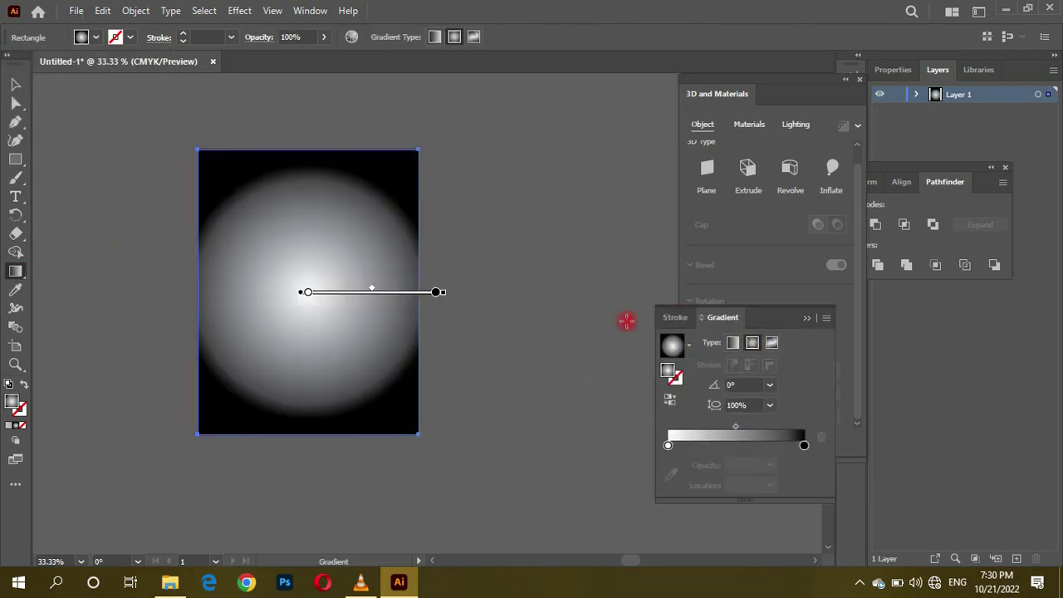
drag(442, 296, 558, 293)
Step: Send the gradient rectangle behind the wheel via Arrange > Send Backward
click(14, 84)
right_click(340, 209)
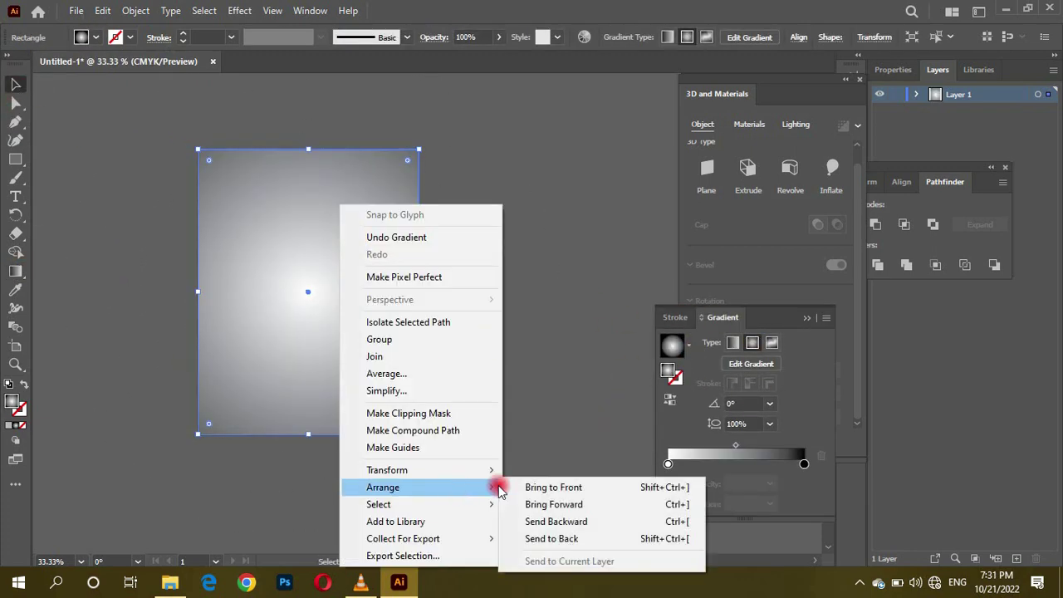
click(532, 509)
scroll(225, 269, up, 1)
scroll(373, 404, up, 1)
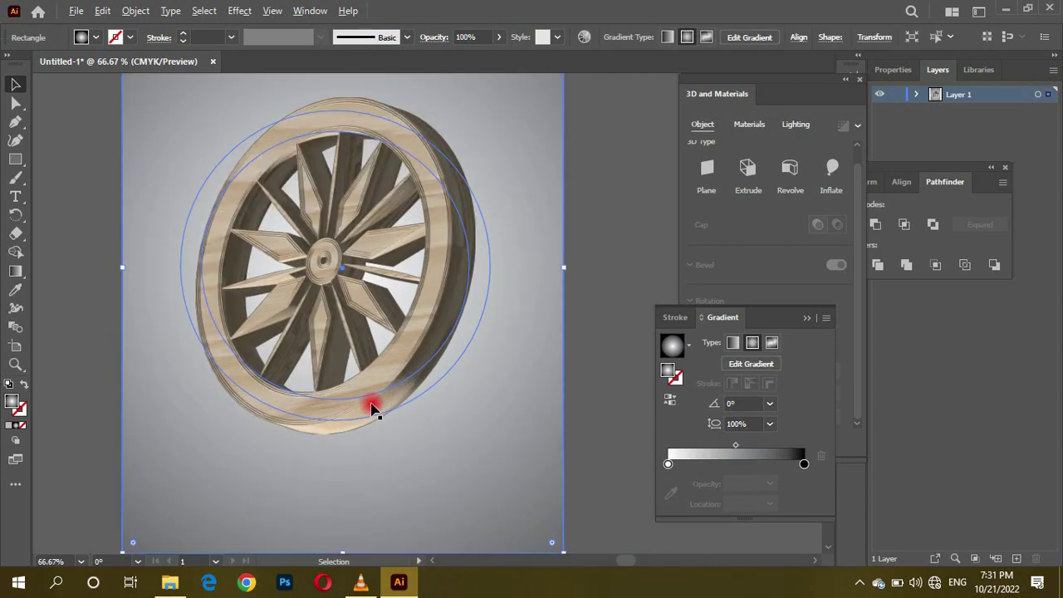
scroll(373, 404, down, 1)
Step: Try a 3D Inflate on the rectangle, undo it, and reselect the wheel's lighting
click(833, 170)
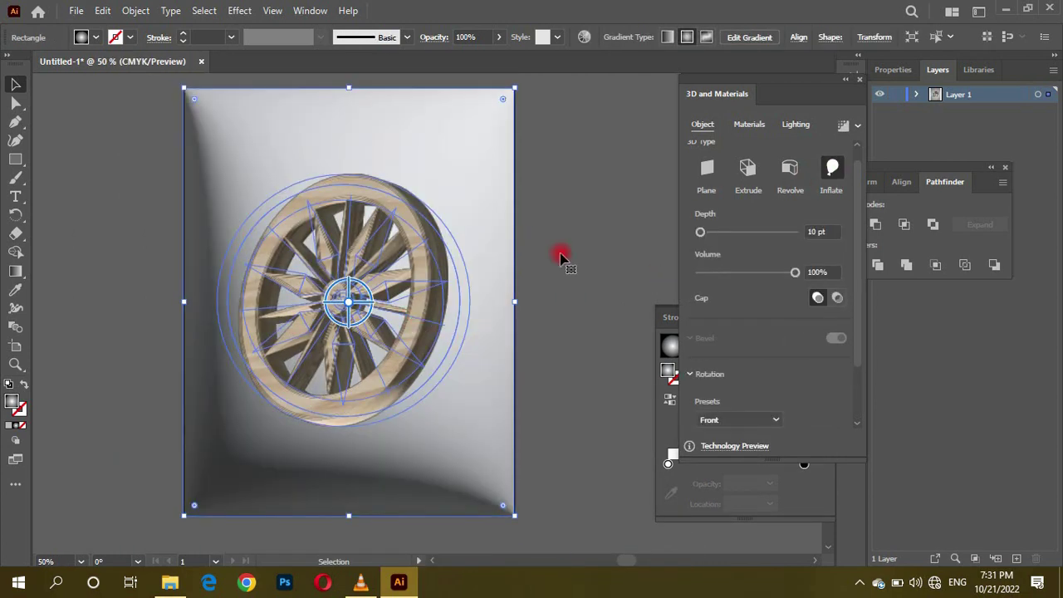
key(ctrl+z)
click(420, 221)
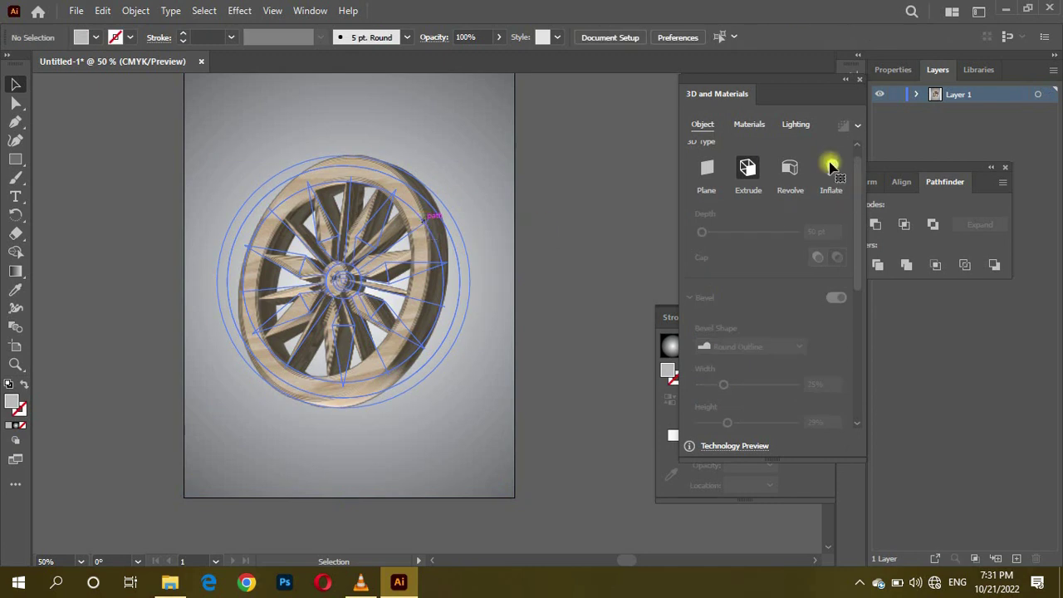
scroll(764, 306, down, 2)
scroll(764, 307, up, 2)
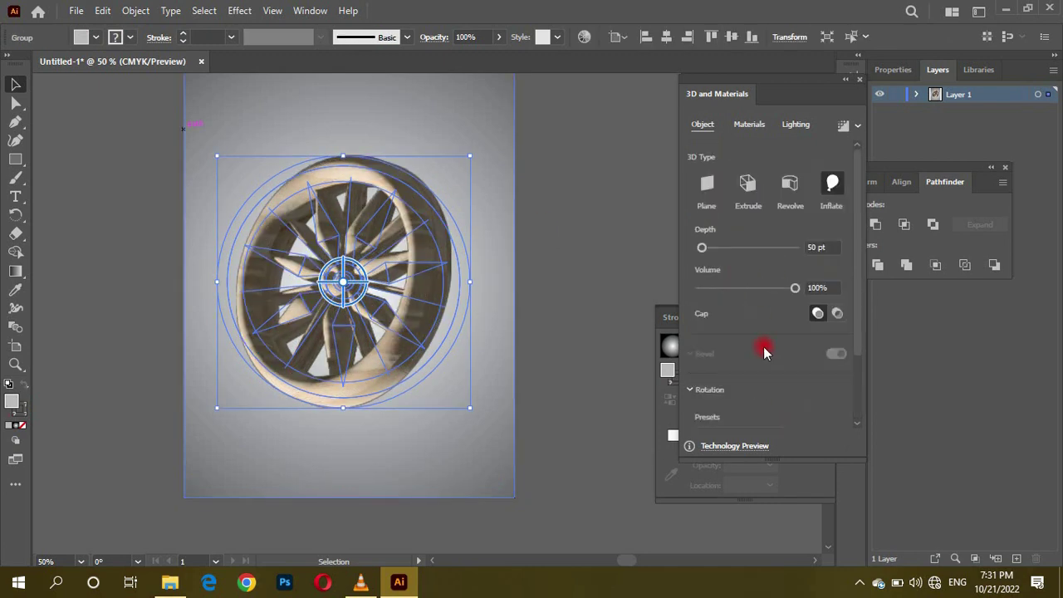
scroll(764, 352, down, 2)
scroll(799, 309, up, 2)
click(802, 126)
scroll(819, 304, down, 2)
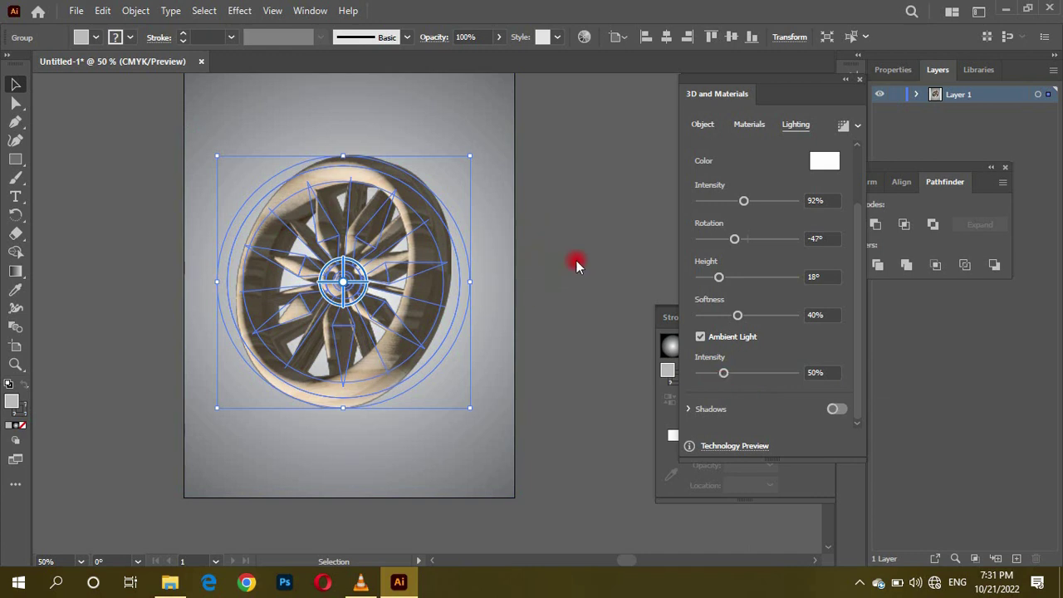
Step: Turn on the wheel's shadow below it with 42% distance and 200% bounds
click(839, 410)
scroll(861, 375, down, 2)
scroll(861, 375, down, 2)
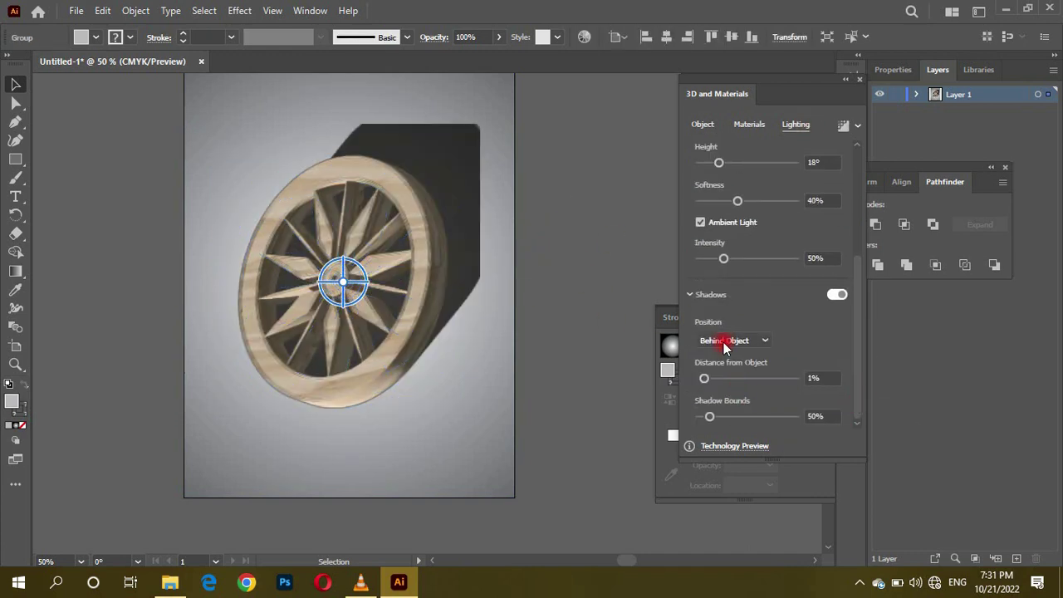
click(731, 340)
click(742, 373)
drag(718, 379, 752, 378)
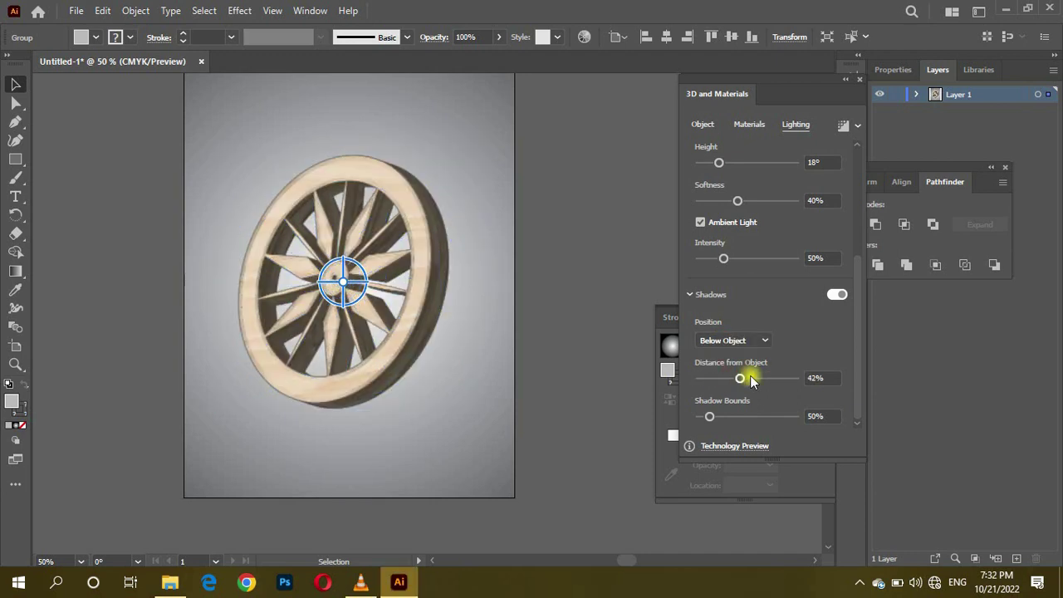
drag(735, 424, 746, 416)
Step: Move the shadow behind the wheel with 69% distance and 400% bounds, then turn shadows off
click(740, 339)
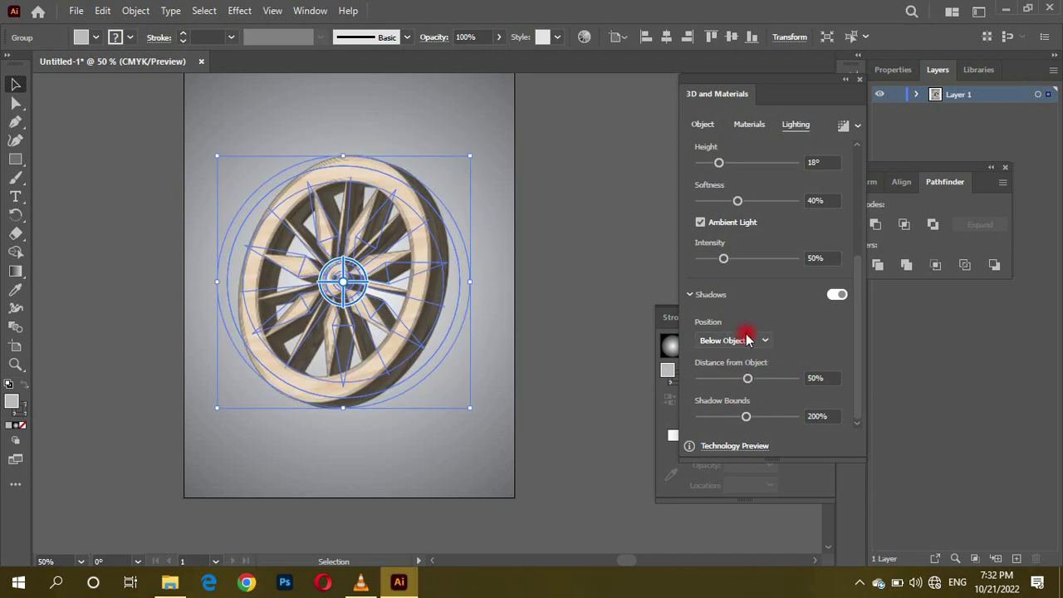
click(752, 353)
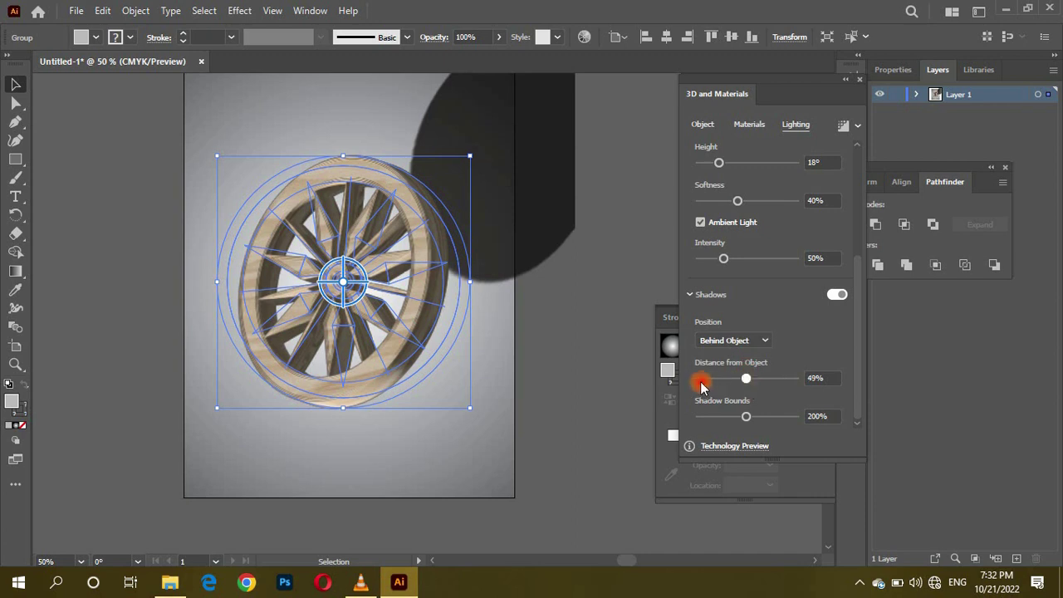
drag(702, 385, 699, 379)
drag(693, 416, 795, 416)
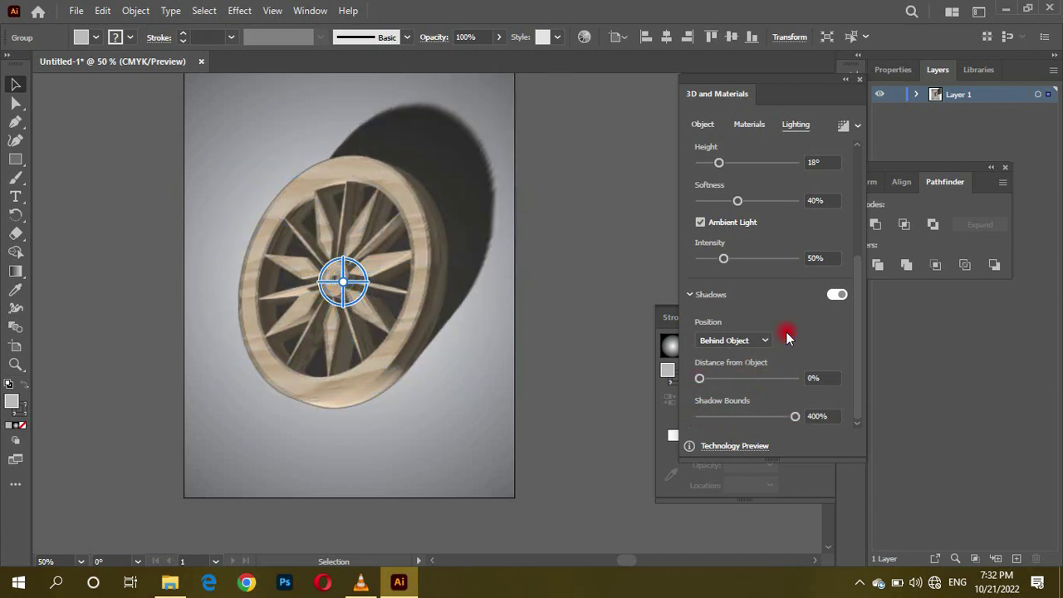
click(836, 295)
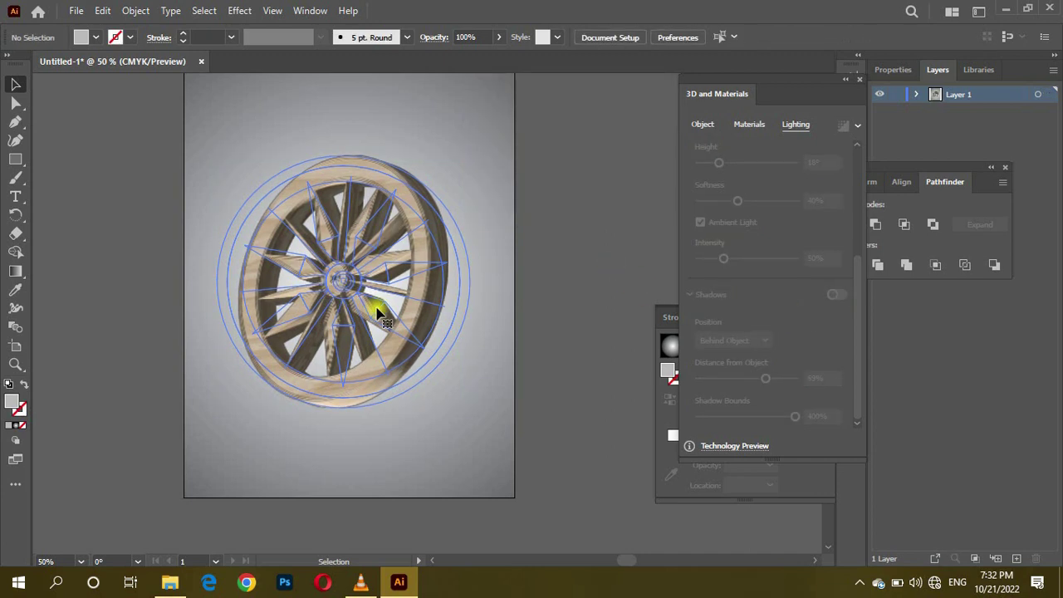
Step: Draw a flat ellipse below the wheel and fill it black
drag(15, 158, 52, 175)
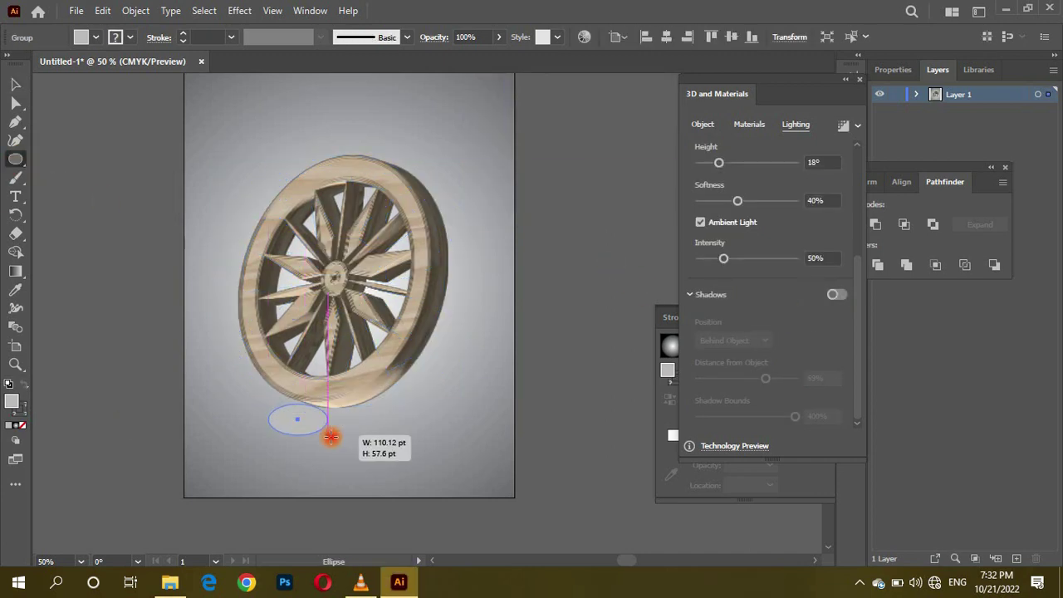
drag(268, 405, 437, 437)
double_click(11, 402)
click(416, 497)
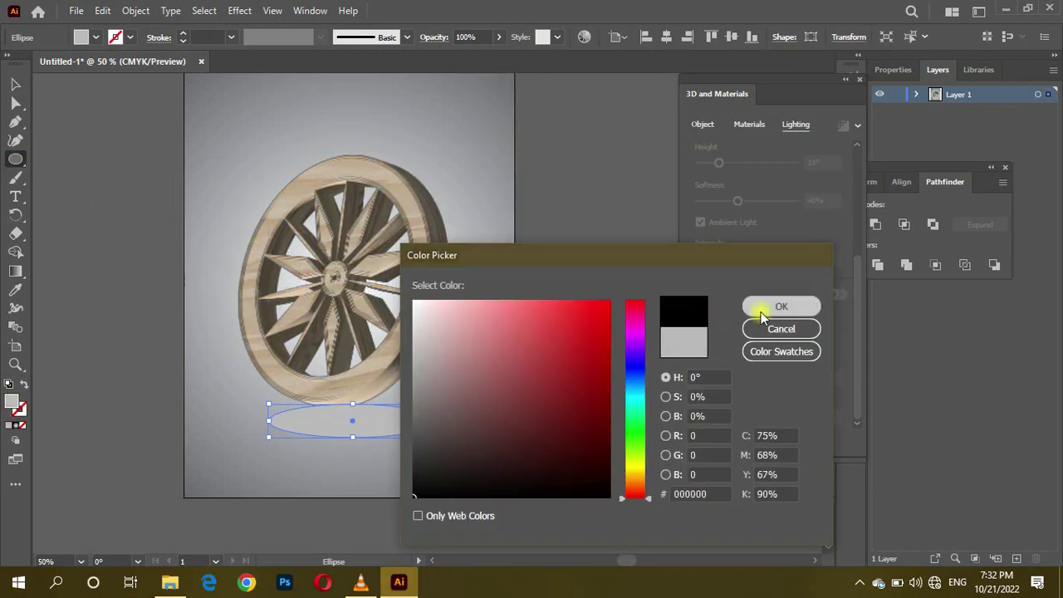
click(754, 304)
Step: Apply Gaussian Blur to the ellipse and reselect it beneath the wheel group
click(238, 10)
click(440, 274)
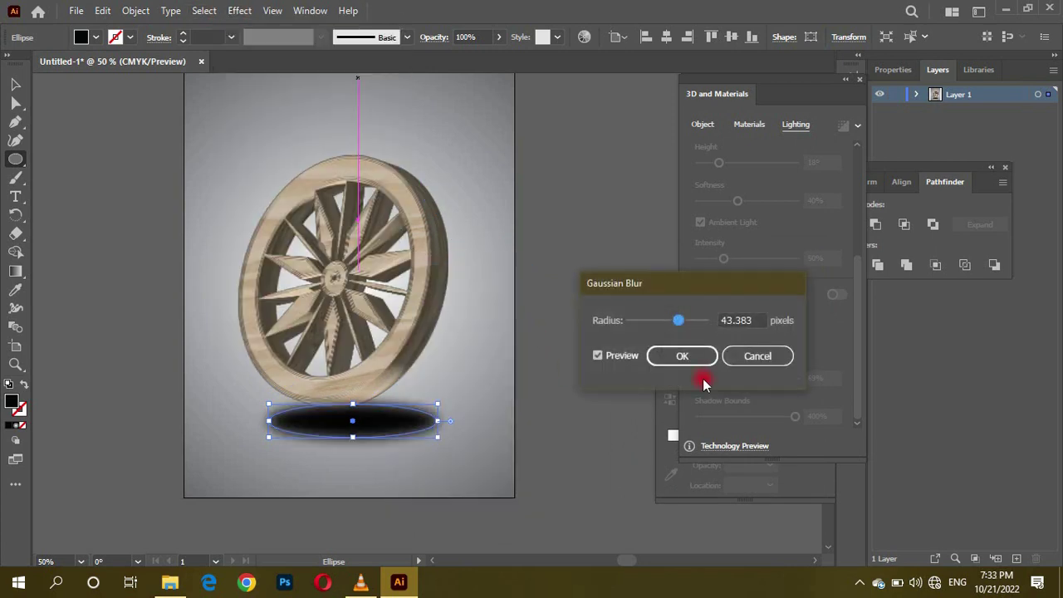
click(683, 354)
click(18, 85)
scroll(346, 422, up, 1)
click(344, 408)
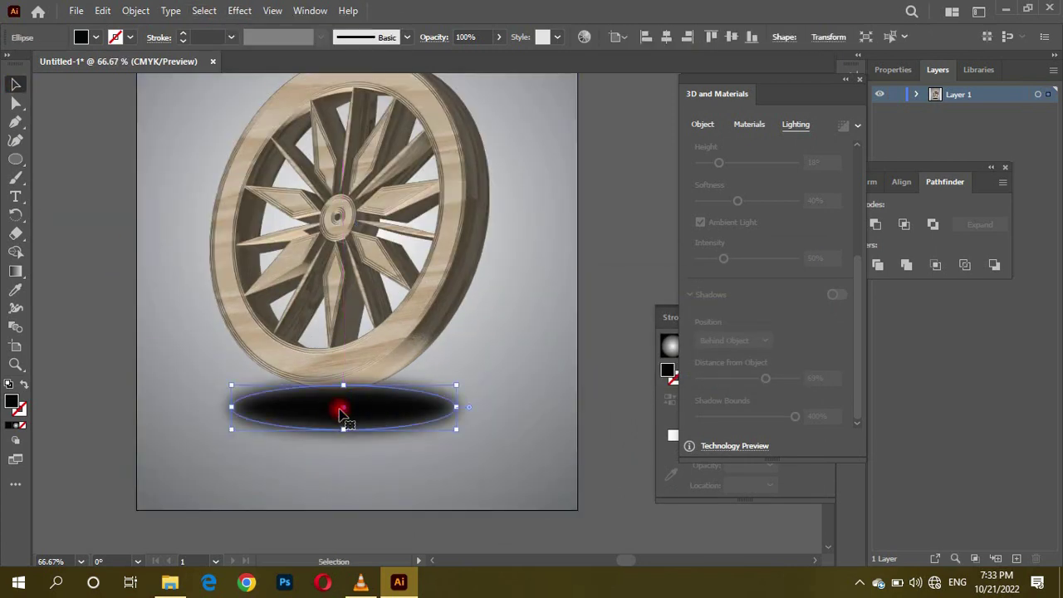
click(386, 328)
right_click(385, 327)
click(605, 262)
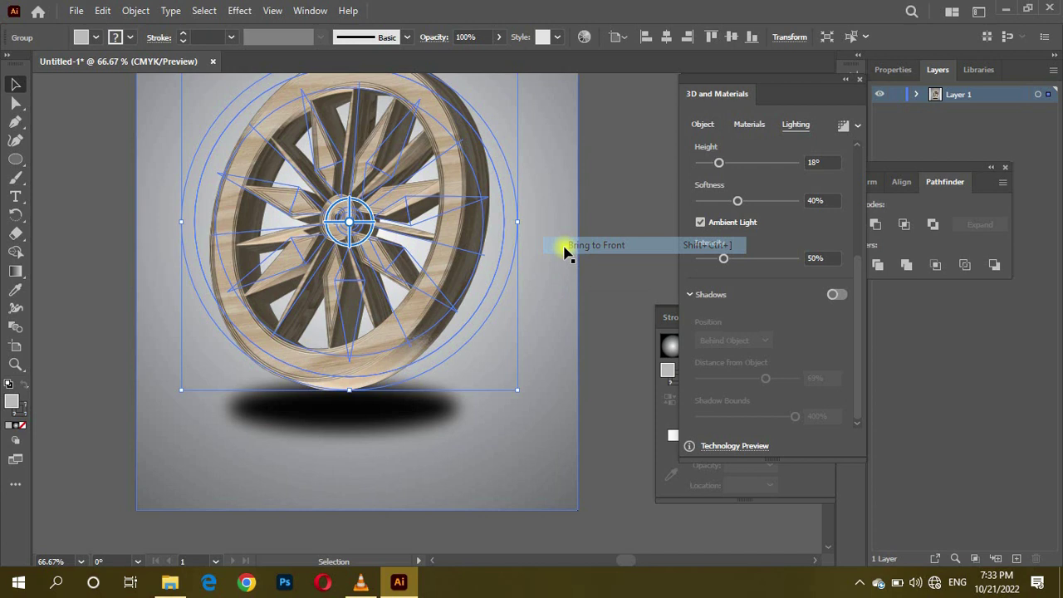
click(344, 419)
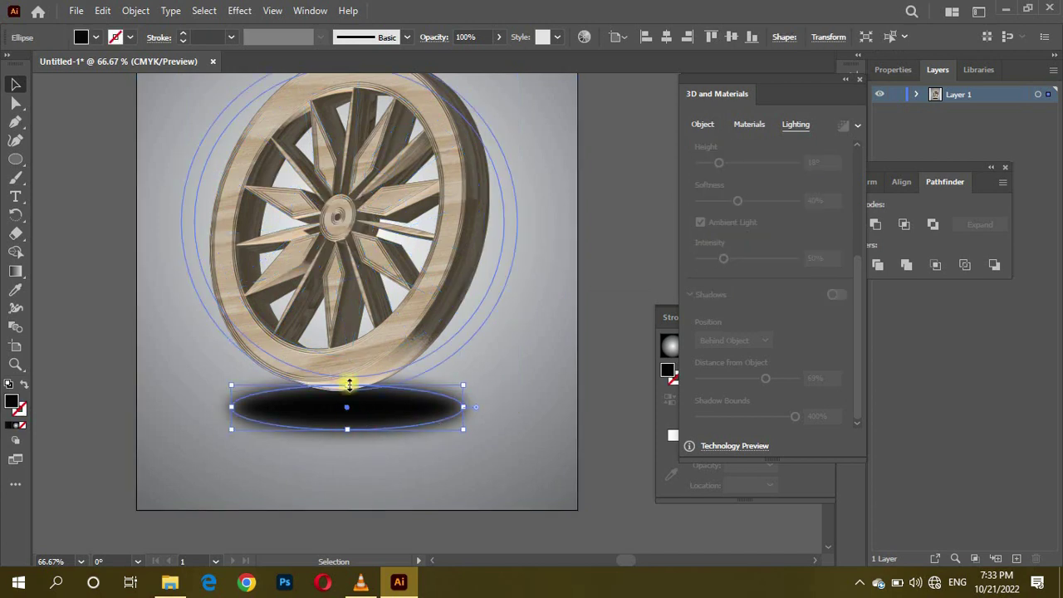
Step: Tilt the shadow ellipse so its right end dips and lower its opacity to 71%
mouse_move(473, 434)
mouse_down()
mouse_move(466, 452)
mouse_move(474, 446)
mouse_up()
click(498, 36)
drag(490, 58, 480, 58)
click(596, 270)
key(ctrl+minus)
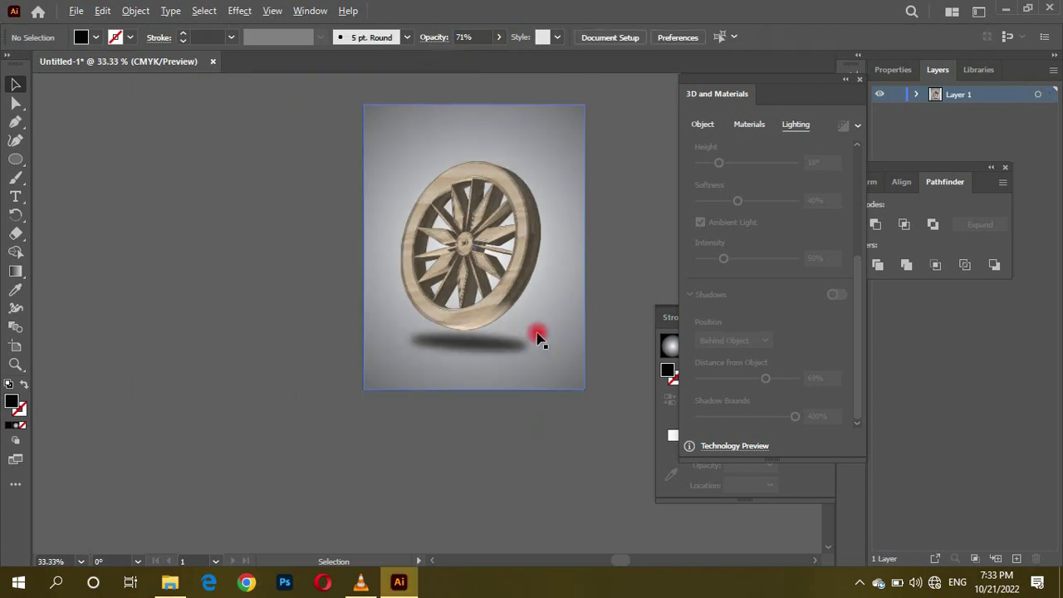
click(544, 355)
drag(550, 357, 560, 369)
Step: Squash the shadow ellipse flatter and narrow it from the right
click(432, 465)
key(ctrl+minus)
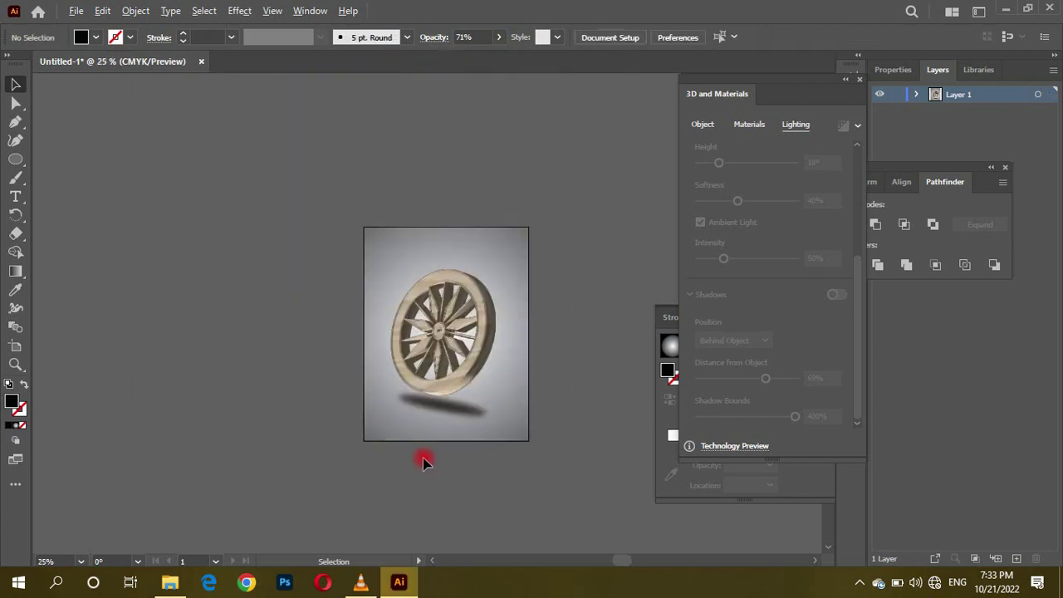
key(ctrl+plus)
click(399, 475)
drag(406, 449, 404, 462)
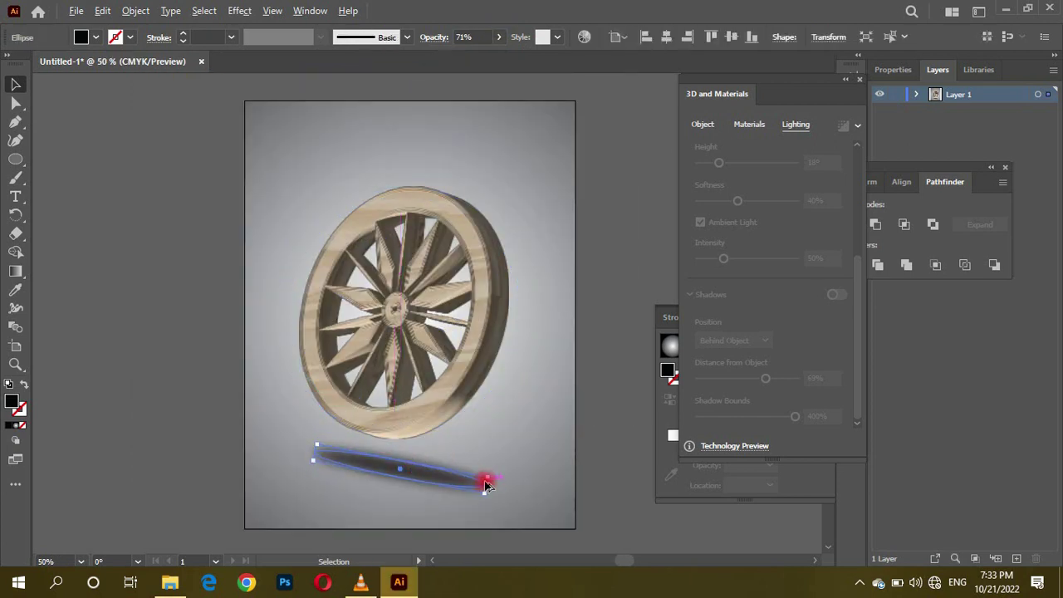
drag(485, 482, 463, 478)
Step: Move the shadow ellipse up so it sits just under the wheel
click(182, 238)
key(ctrl+minus)
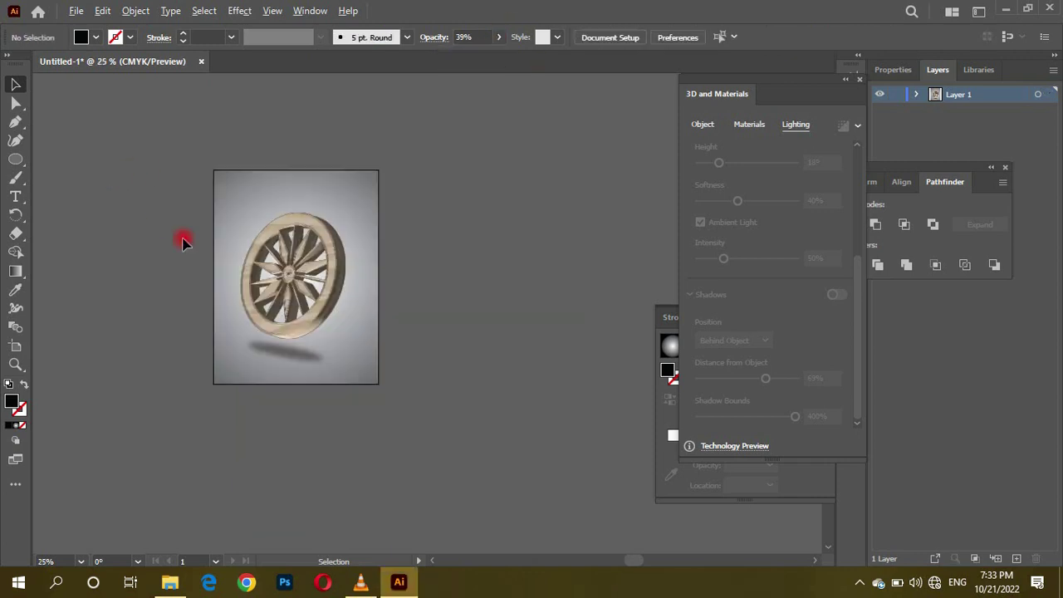
key(ctrl+plus)
drag(233, 437, 231, 427)
key(ctrl+minus)
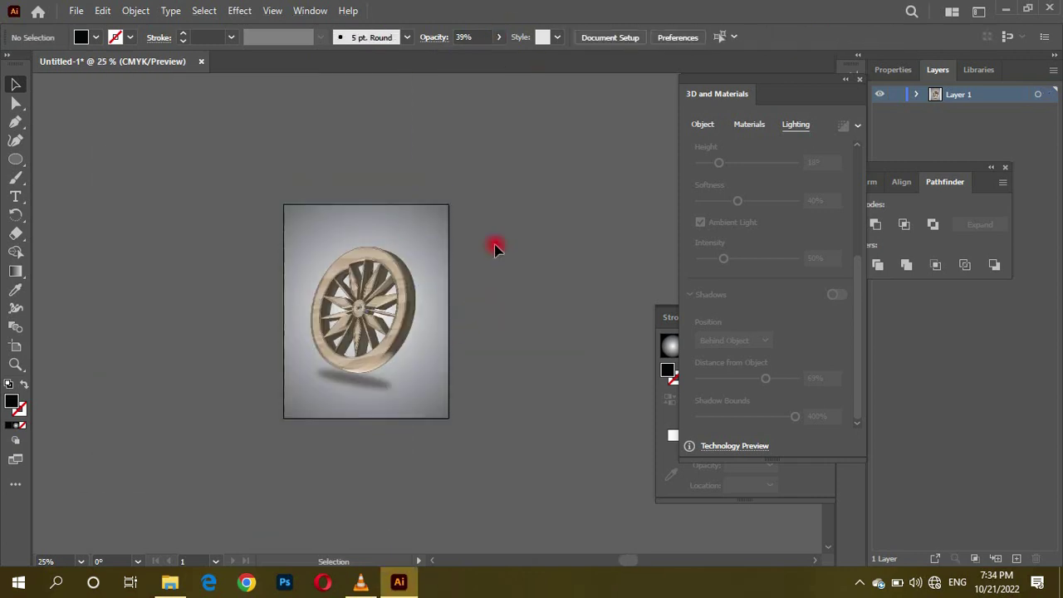
key(ctrl+plus)
click(420, 277)
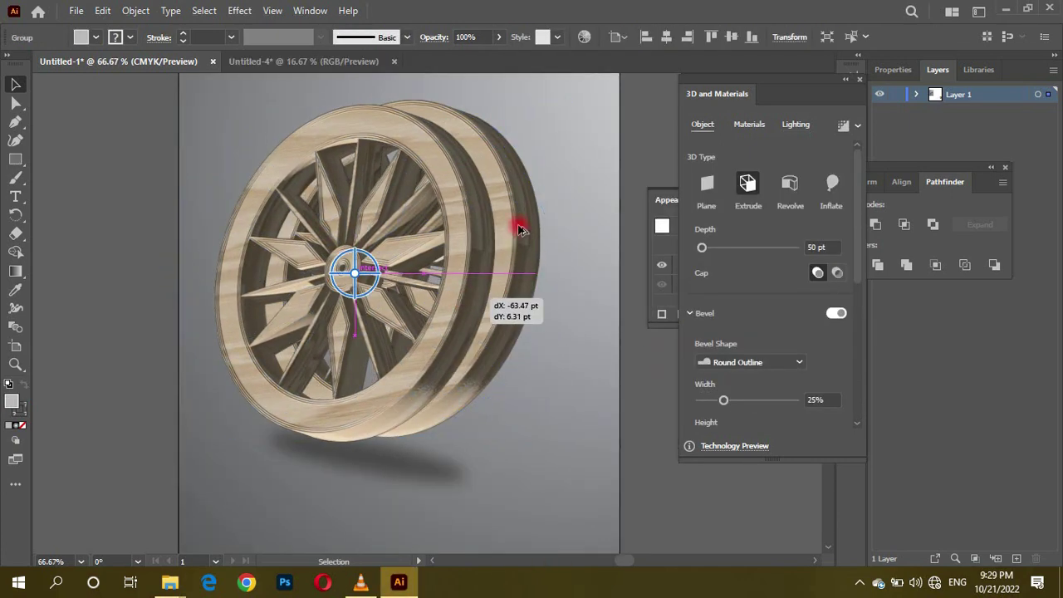
Step: Alt-drag a copy of the wheel behind it and remove its 3D and Materials effect
mouse_move(518, 230)
mouse_down()
mouse_move(505, 154)
mouse_move(555, 136)
mouse_up()
click(517, 178)
click(534, 166)
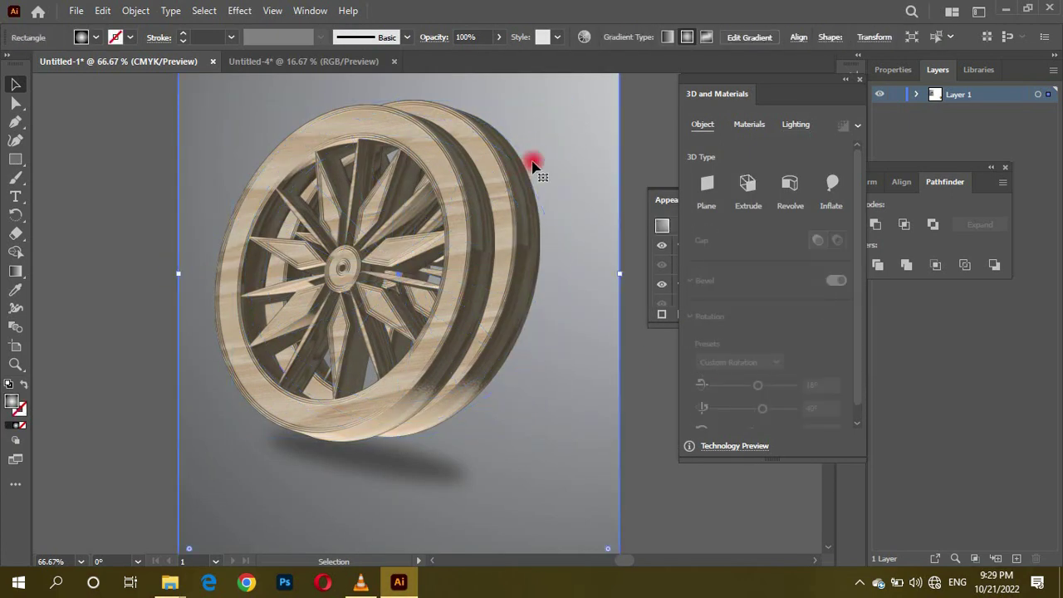
click(309, 10)
click(349, 169)
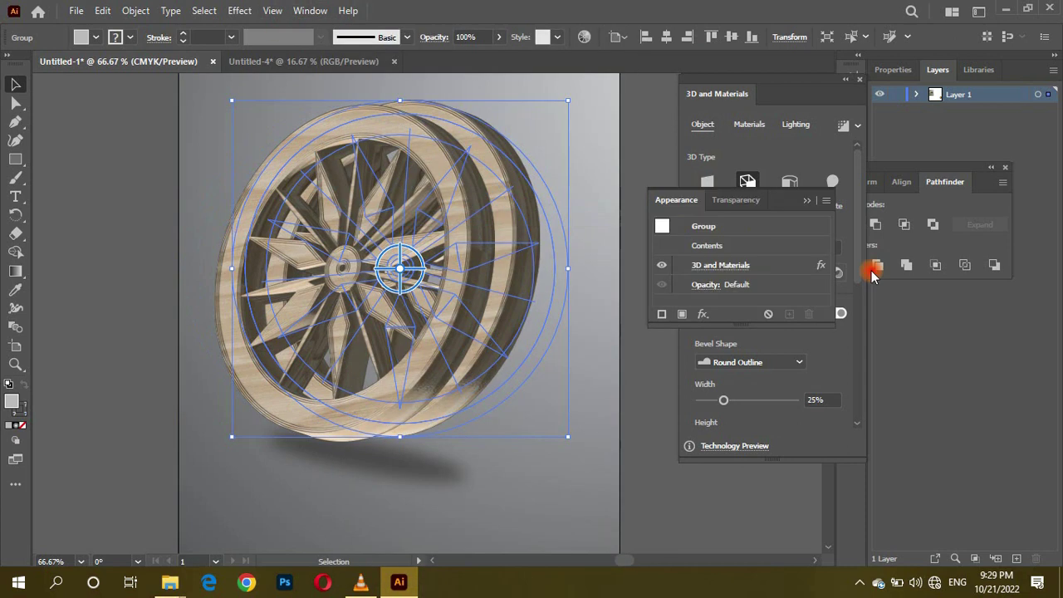
click(721, 265)
click(808, 314)
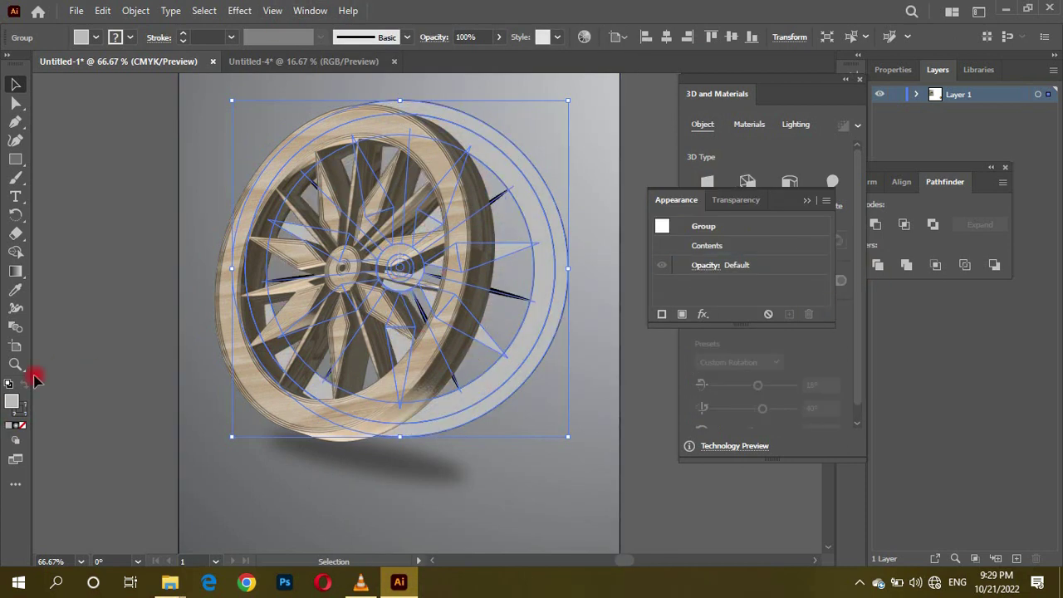
Step: Fill the wheel copy near-black and squash it flat
double_click(12, 401)
text(2D2C2C)
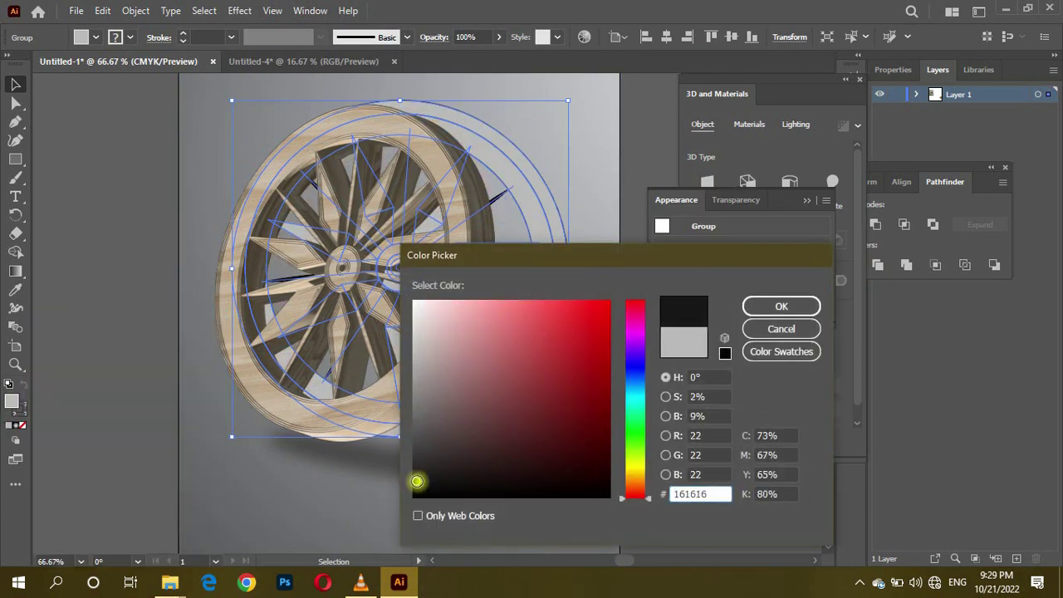
click(773, 311)
click(83, 245)
scroll(83, 245, down, 1)
click(415, 278)
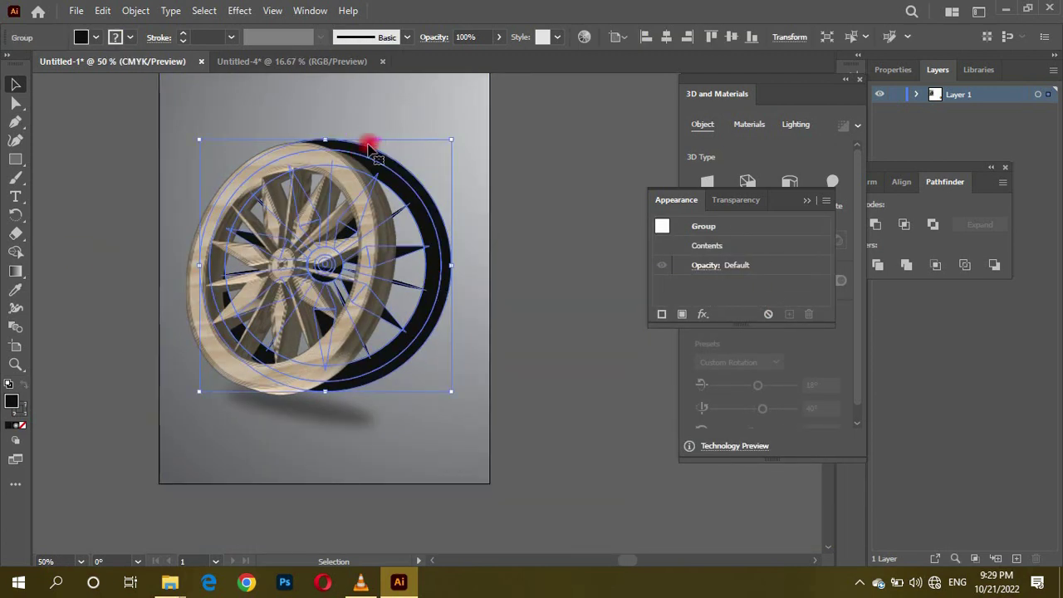
drag(371, 138, 400, 339)
Step: Rotate the flattened copy to lie on the ground and scale it larger
scroll(541, 361, up, 1)
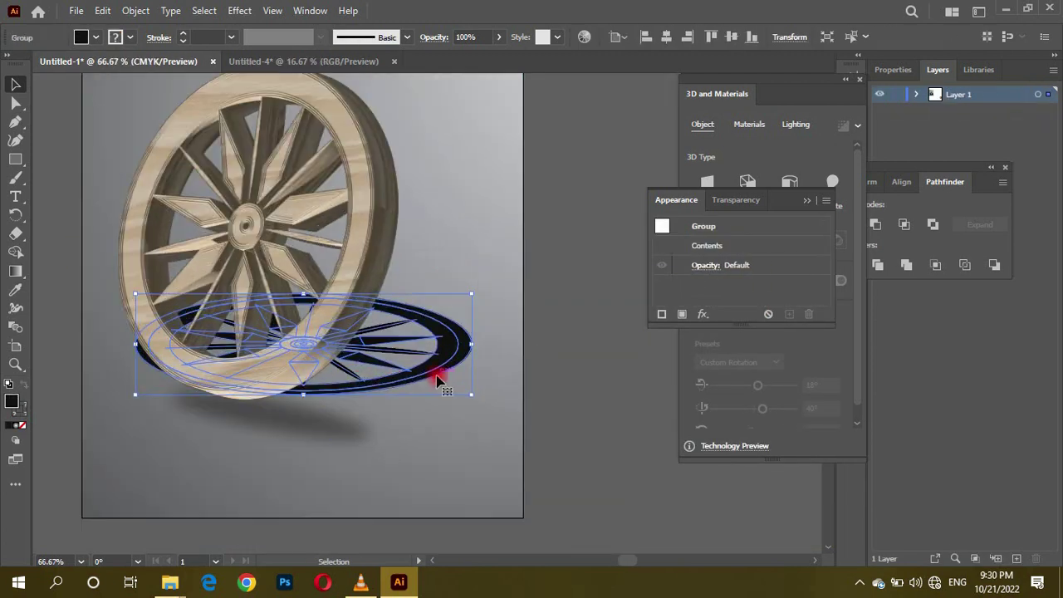
mouse_move(439, 374)
mouse_down()
mouse_move(459, 379)
mouse_move(471, 346)
mouse_up()
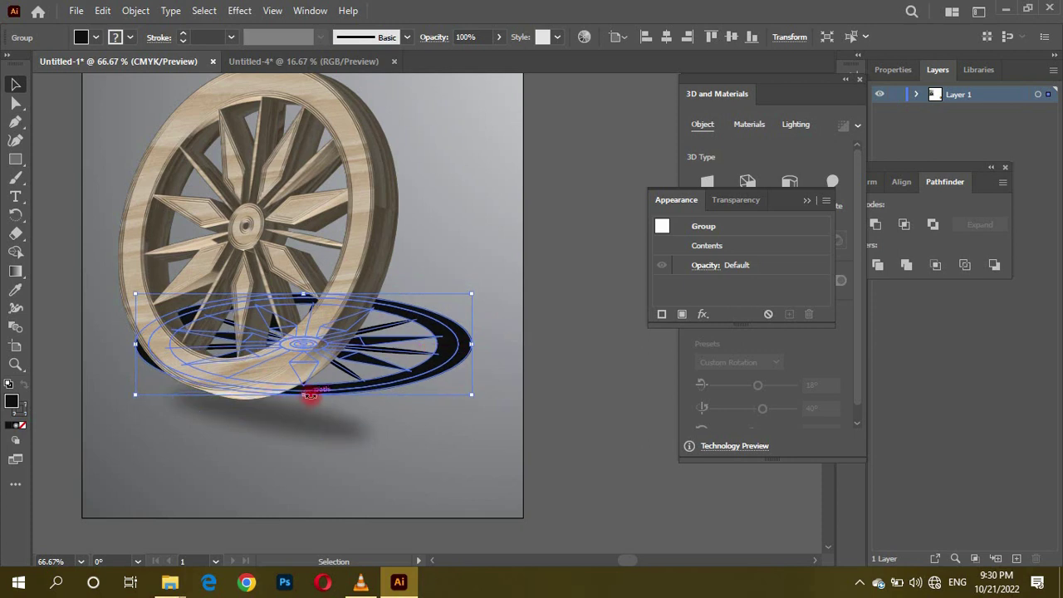
drag(308, 391, 339, 408)
click(450, 343)
mouse_move(470, 302)
mouse_down()
mouse_move(521, 280)
mouse_move(508, 273)
mouse_up()
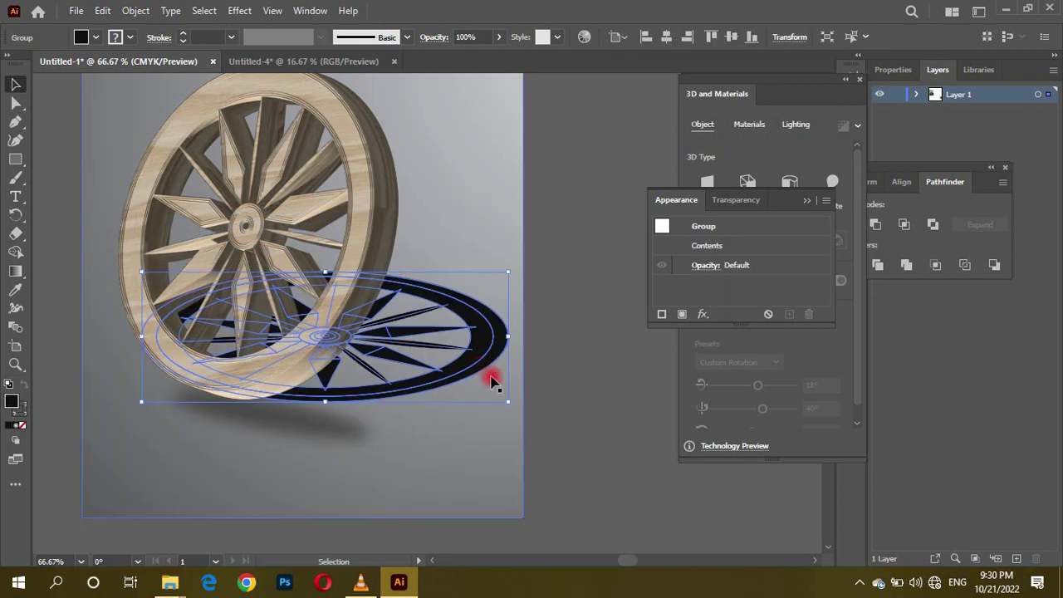
Step: Soften the ring shadow with a 34.7-pixel Gaussian Blur
click(239, 10)
click(456, 274)
click(678, 362)
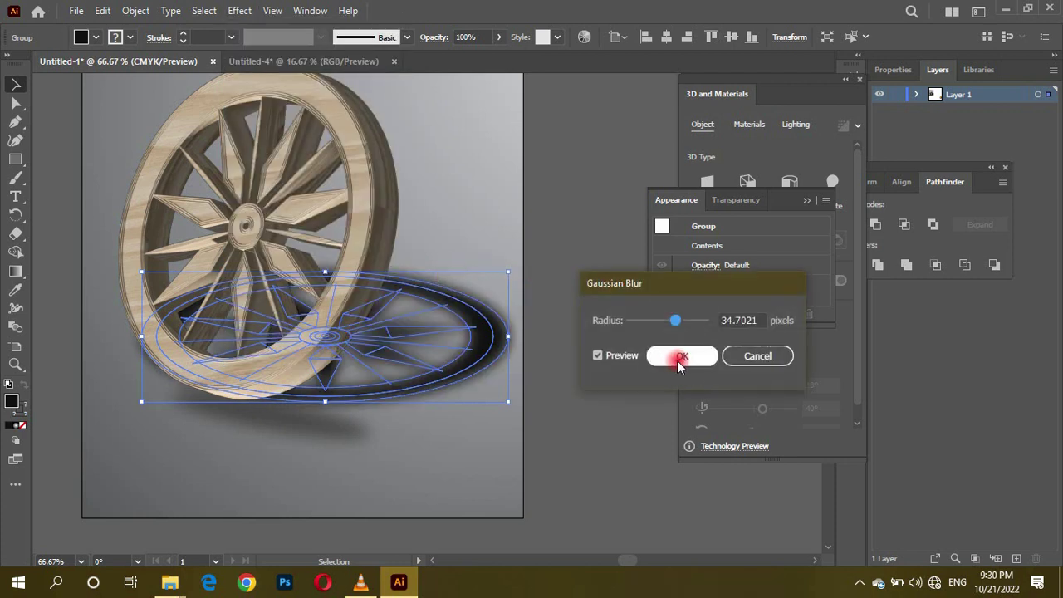
click(581, 274)
key(ctrl+minus)
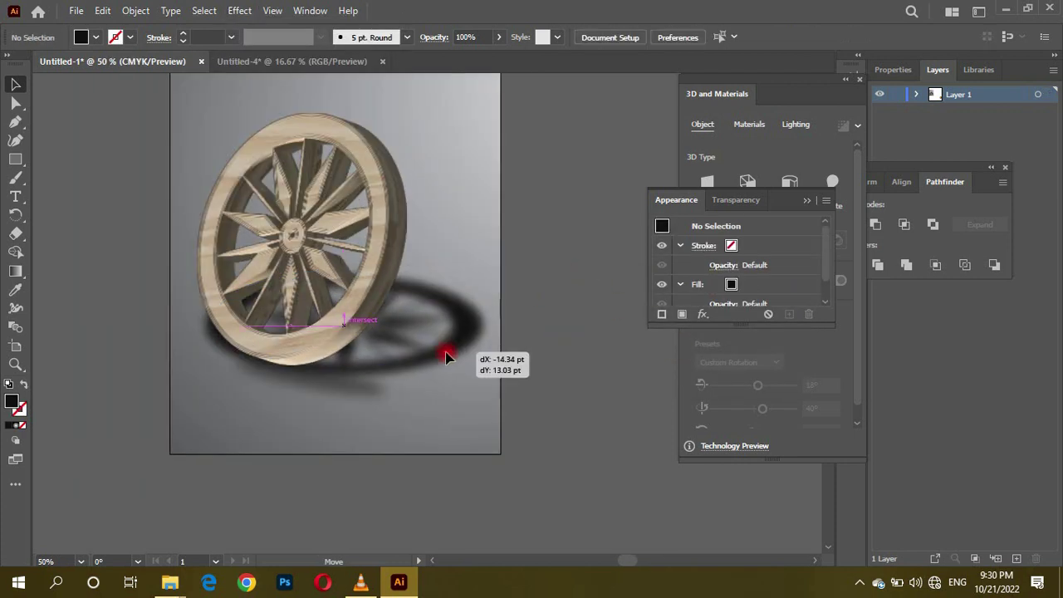
Step: Shift the blurred ring shadow left and down into place behind the wheel
drag(557, 327, 444, 351)
drag(498, 320, 465, 330)
click(482, 333)
click(555, 263)
key(ctrl+minus)
key(ctrl+minus)
key(ctrl+plus)
key(ctrl+plus)
key(ctrl+plus)
Step: Move the small contact shadow ellipse left under the rim
click(346, 291)
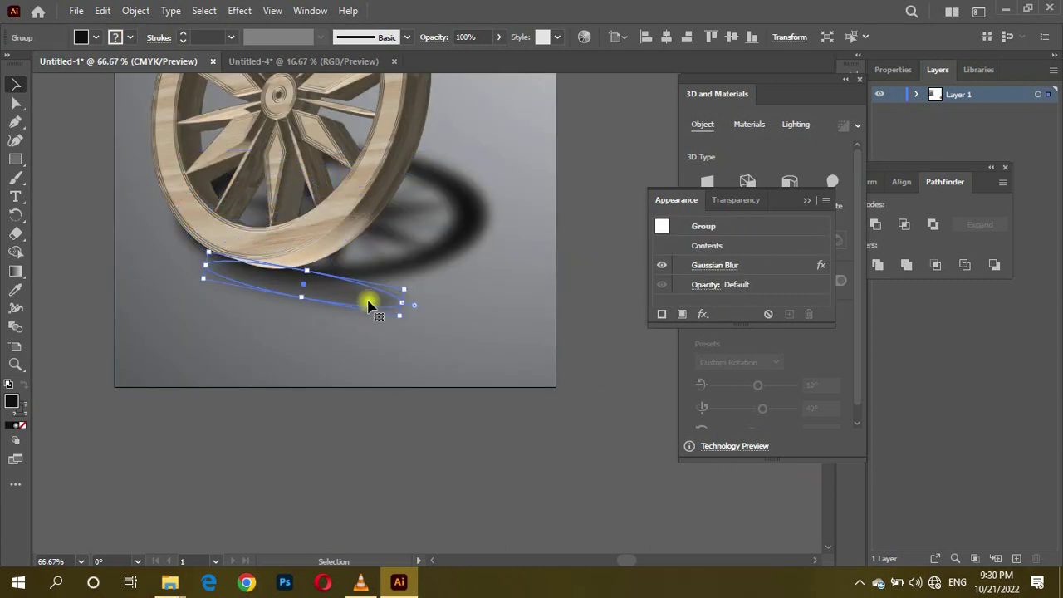
drag(369, 304, 329, 299)
click(366, 437)
scroll(366, 436, down, 2)
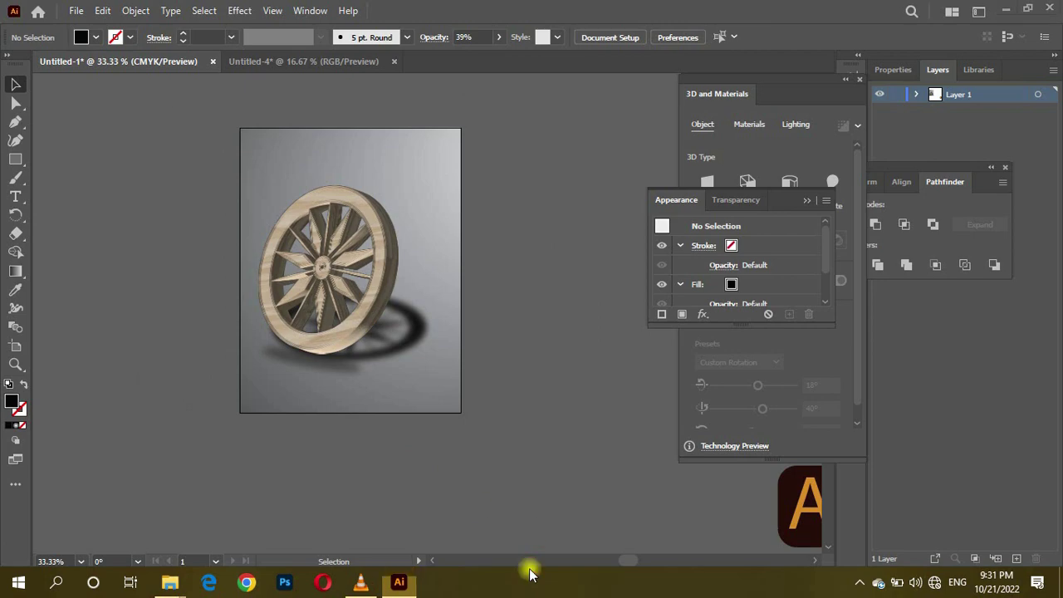